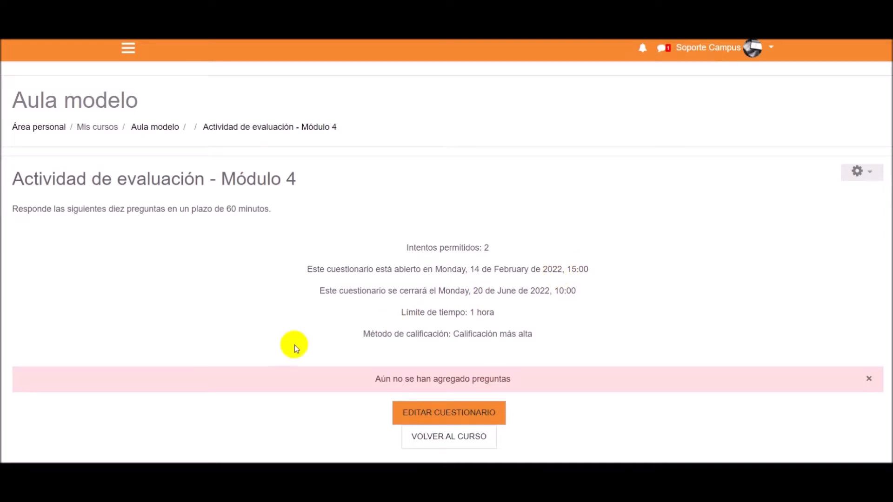
- Open the quiz "Actividad de evaluación - Módulo 4" for editing its questions
scroll(288, 344, "down", 3)
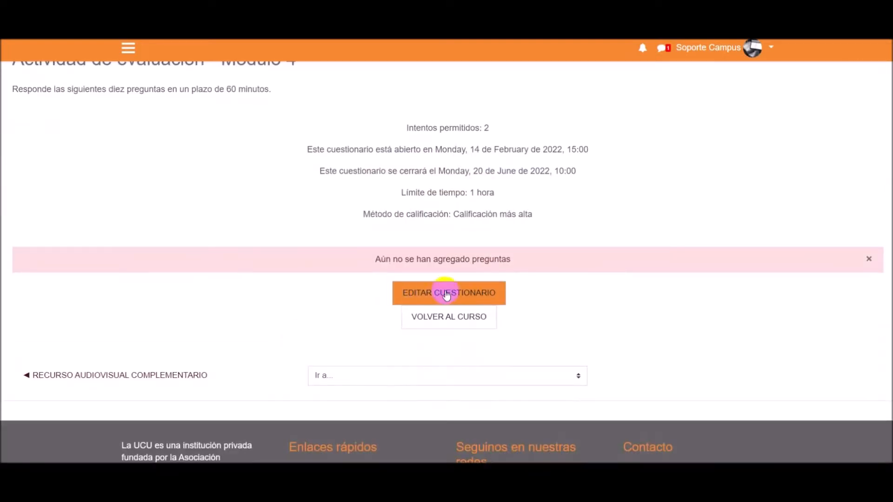
left_click(451, 295)
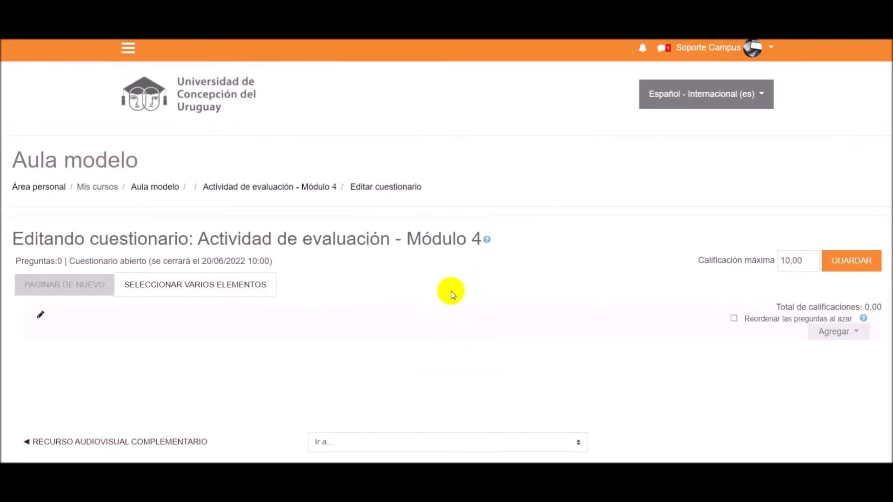
scroll(450, 289, "down", 2)
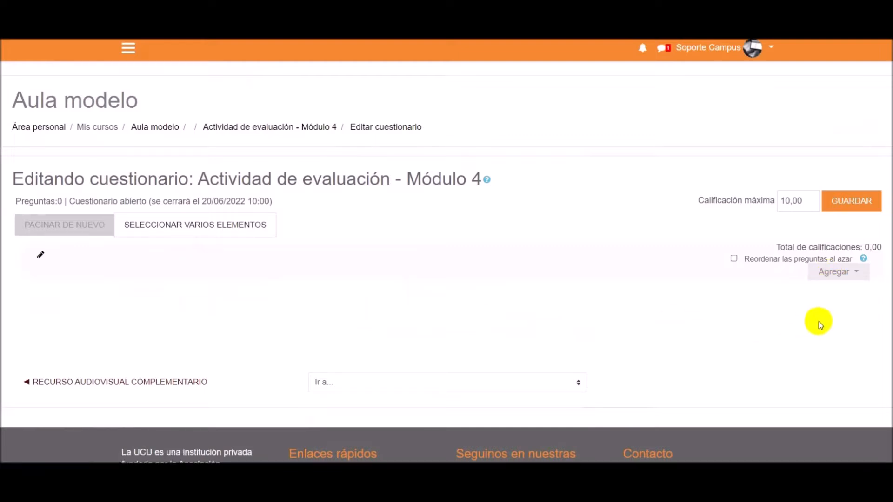
left_click(838, 275)
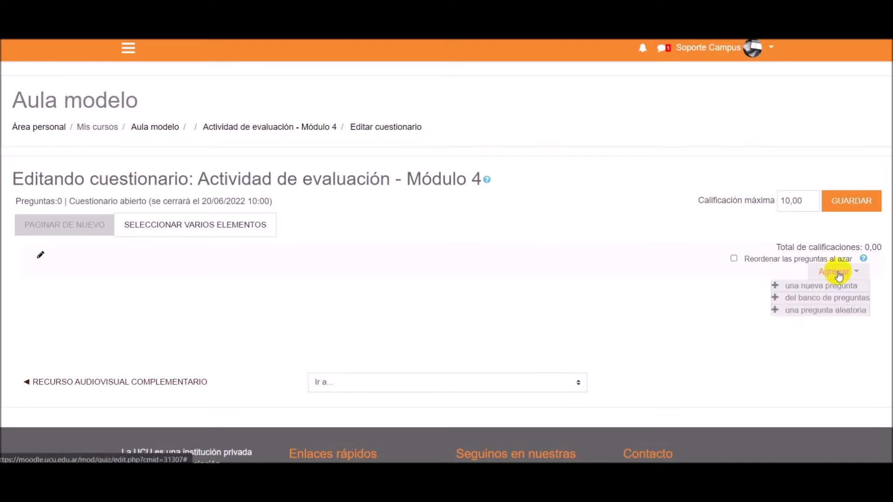
left_click(800, 286)
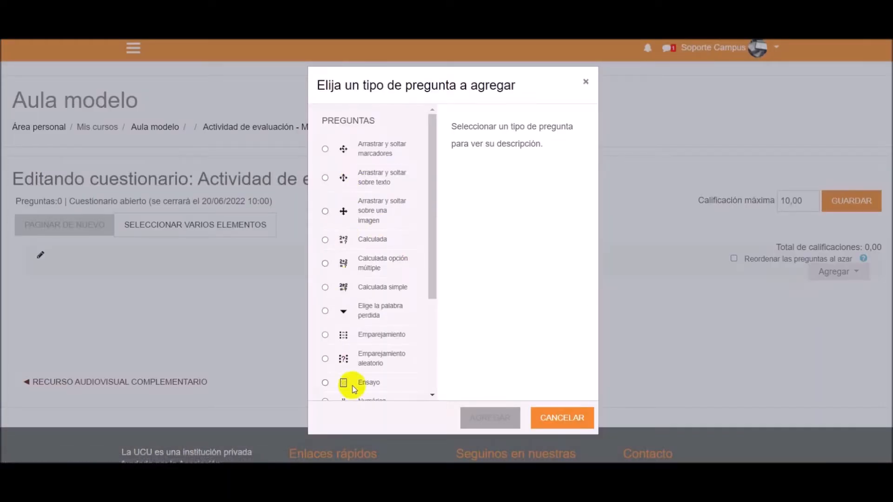
scroll(376, 328, "down", 3)
left_click(376, 367)
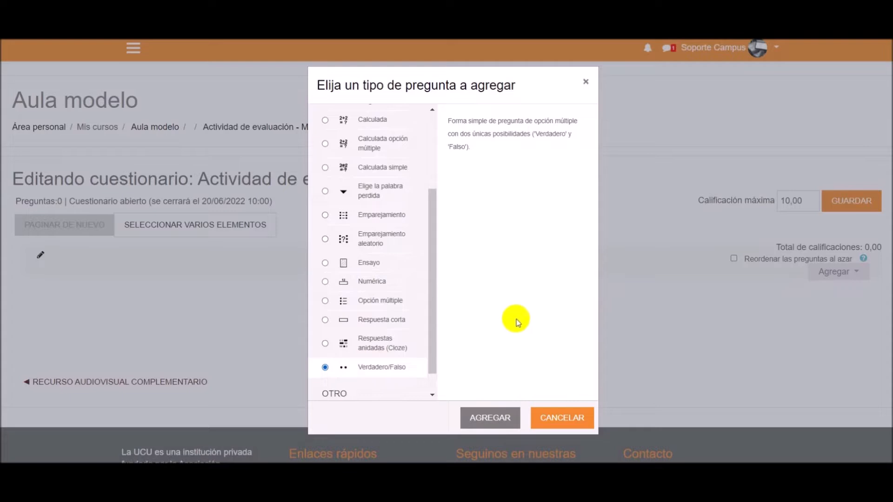
left_click(566, 420)
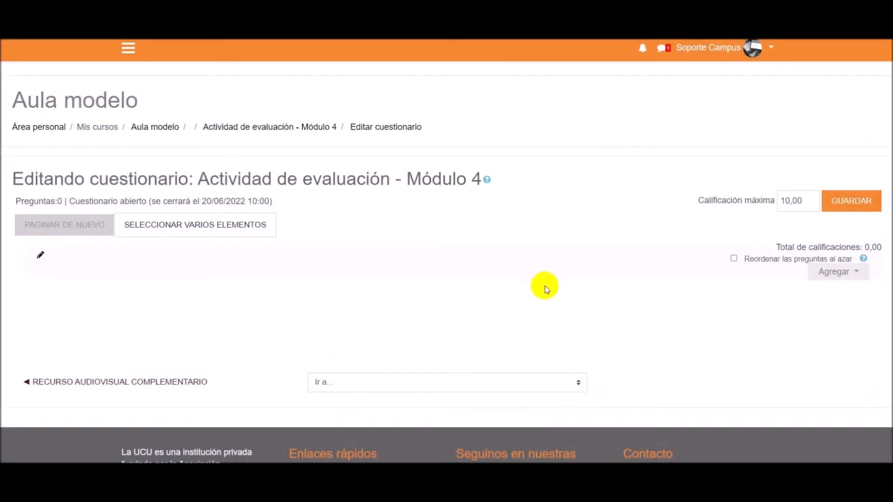
- Add a random question to the quiz from a new category named "Módulo 4", created under the quiz's top category
left_click(830, 277)
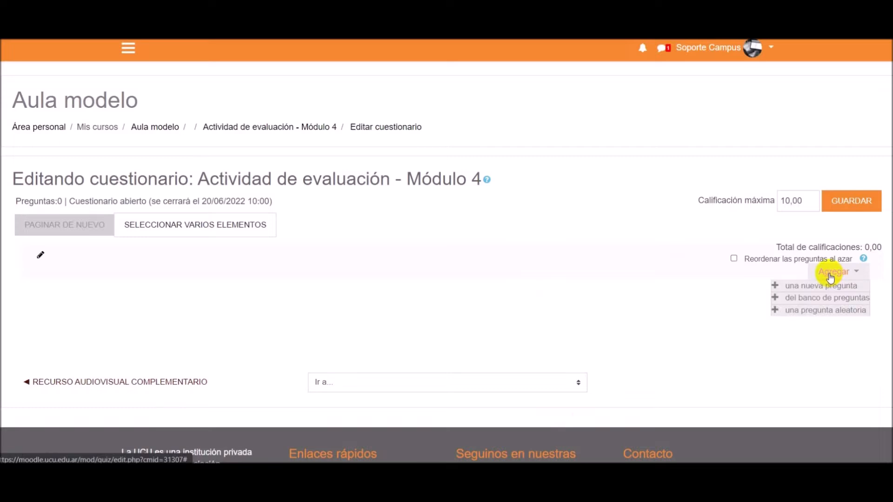
left_click(797, 314)
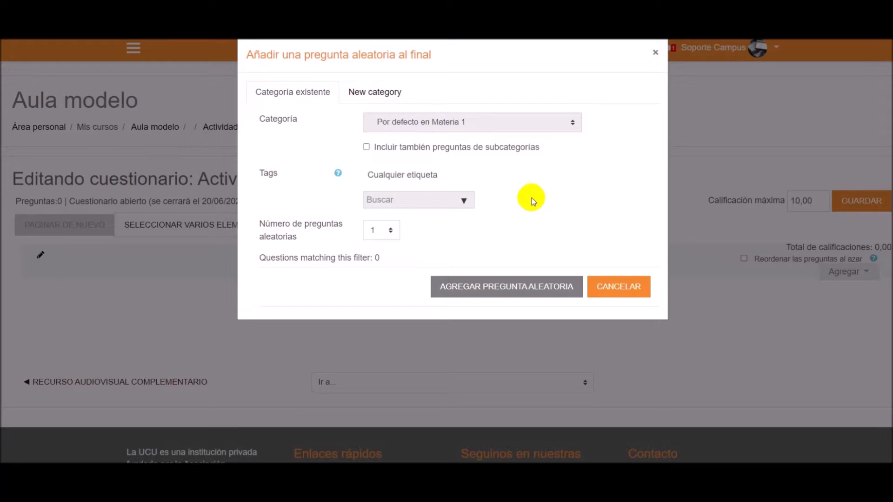
left_click(365, 100)
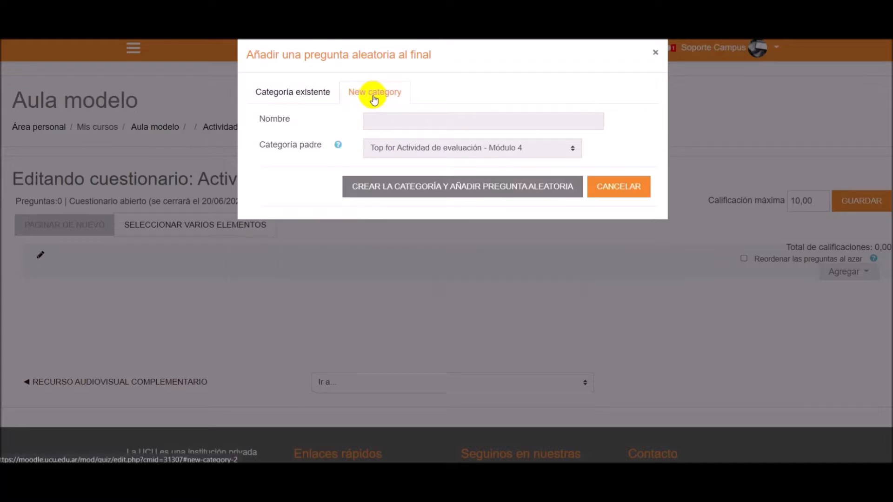
left_click(388, 120)
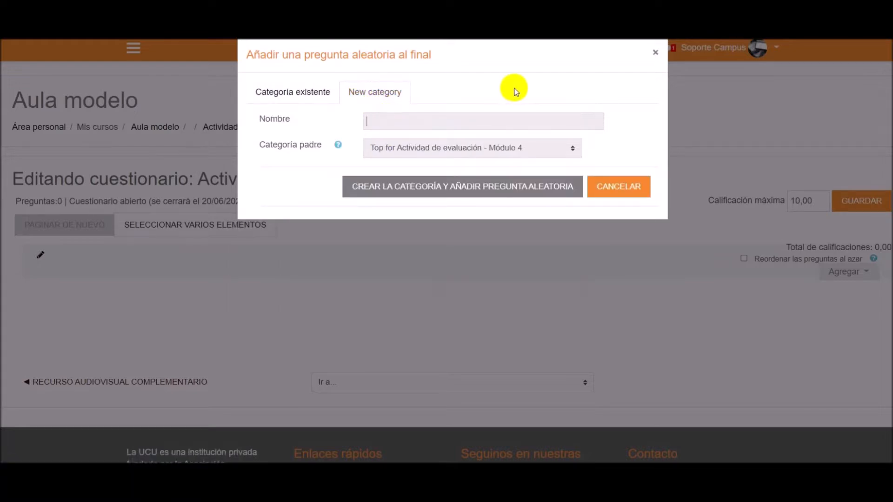
type("Módulo 4")
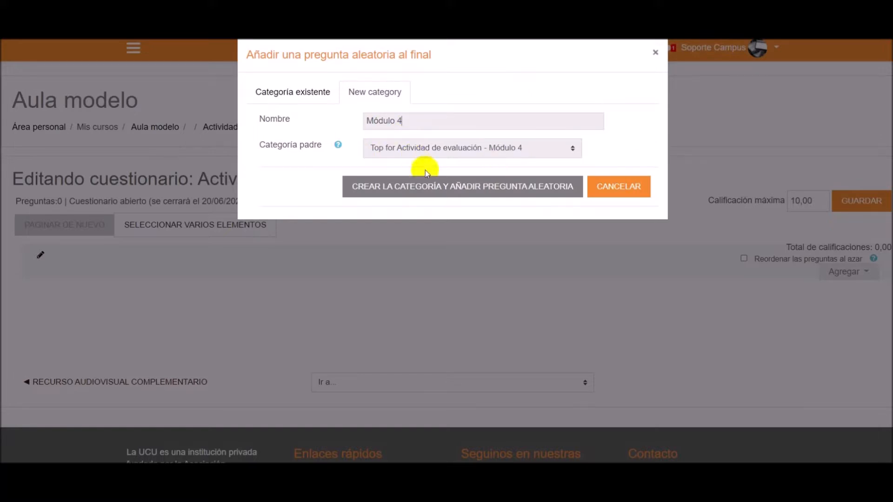
left_click(372, 193)
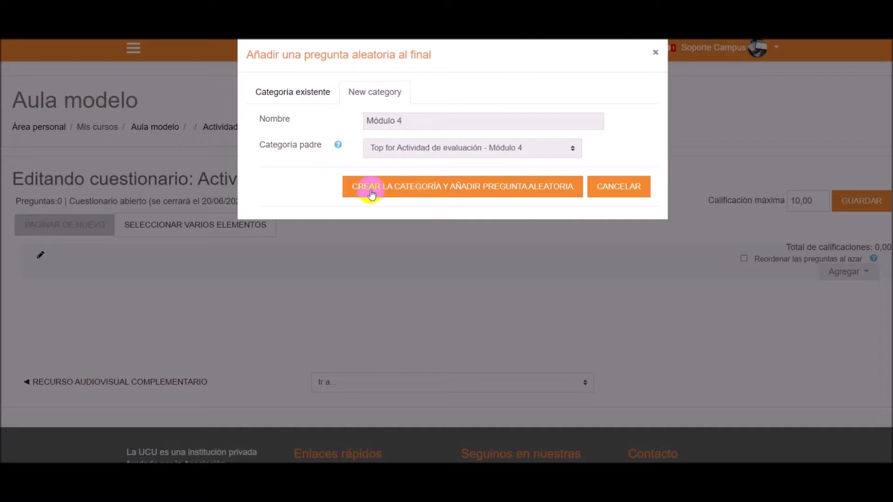
left_click(505, 191)
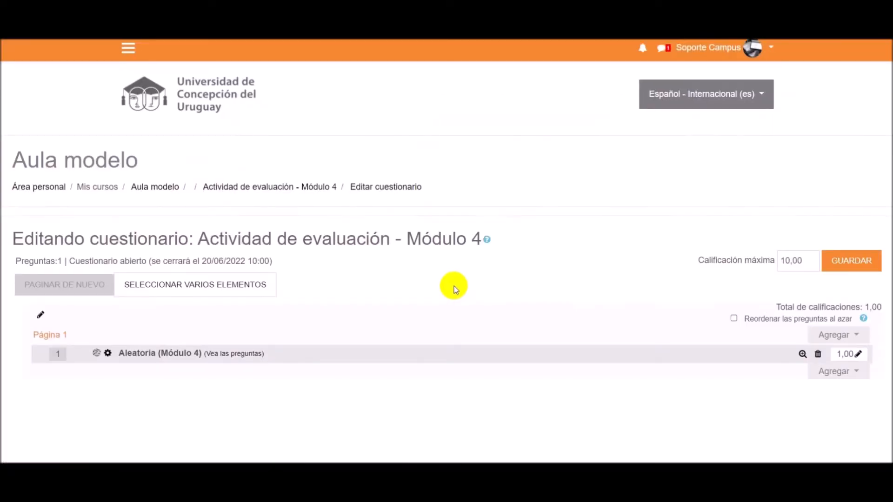
- Open the question bank for the random question's Módulo 4 category
scroll(453, 286, "down", 3)
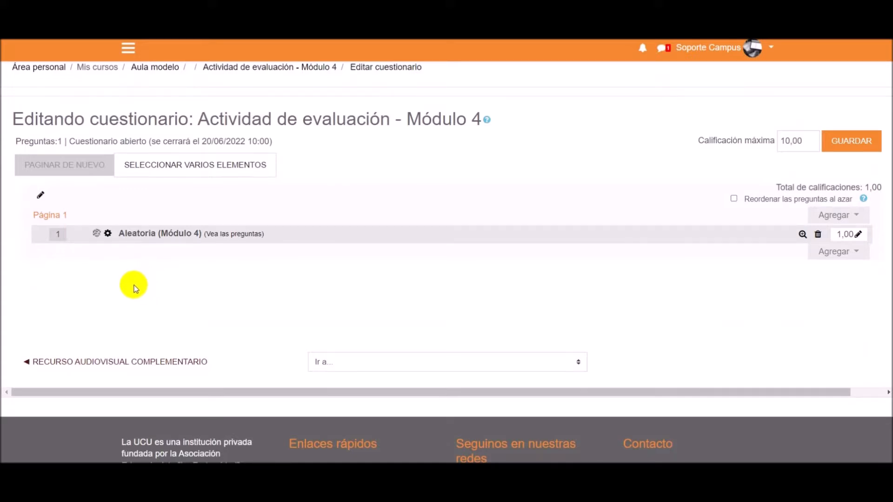
left_click(226, 235)
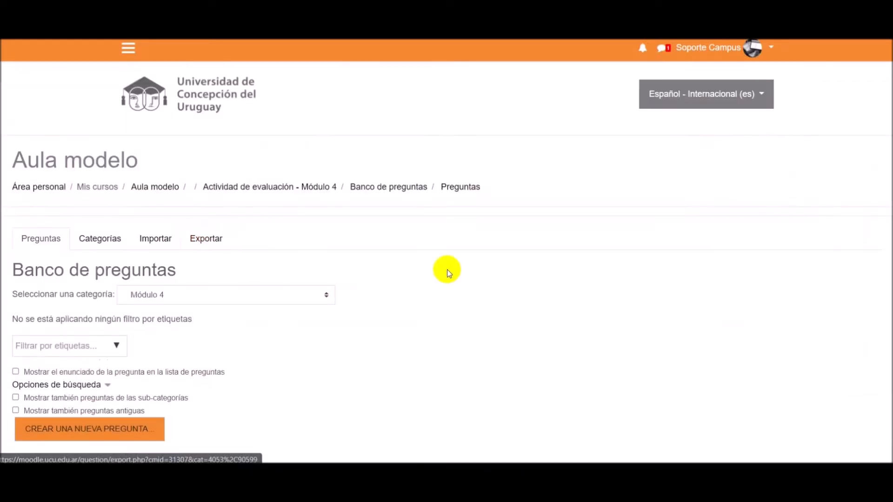
scroll(447, 269, "down", 1)
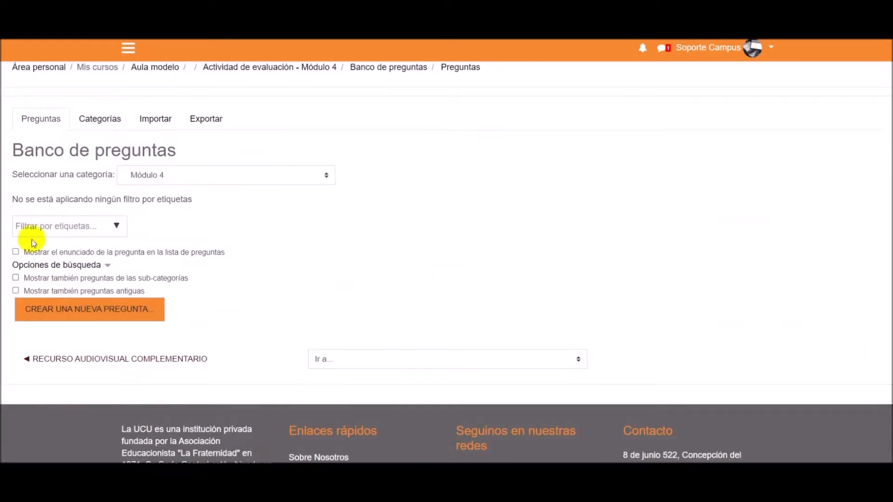
scroll(468, 323, "up", 2)
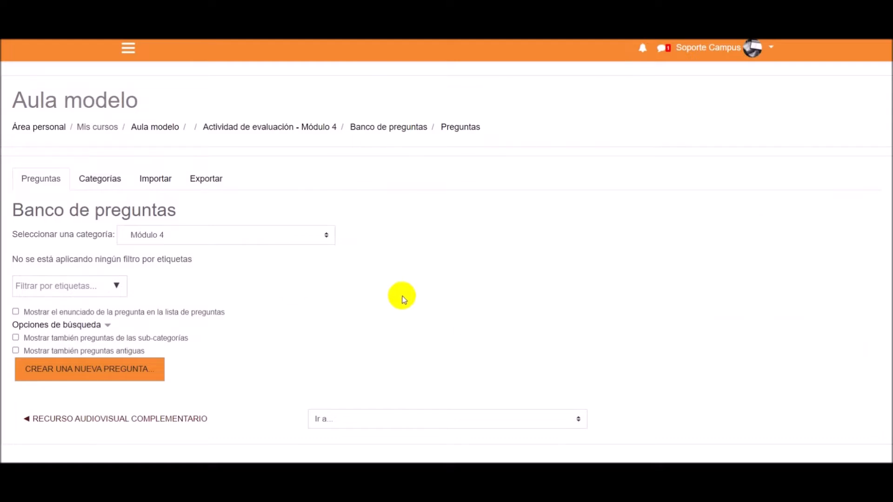
- Create a new question of type Opción múltiple in the Módulo 4 category
left_click(76, 381)
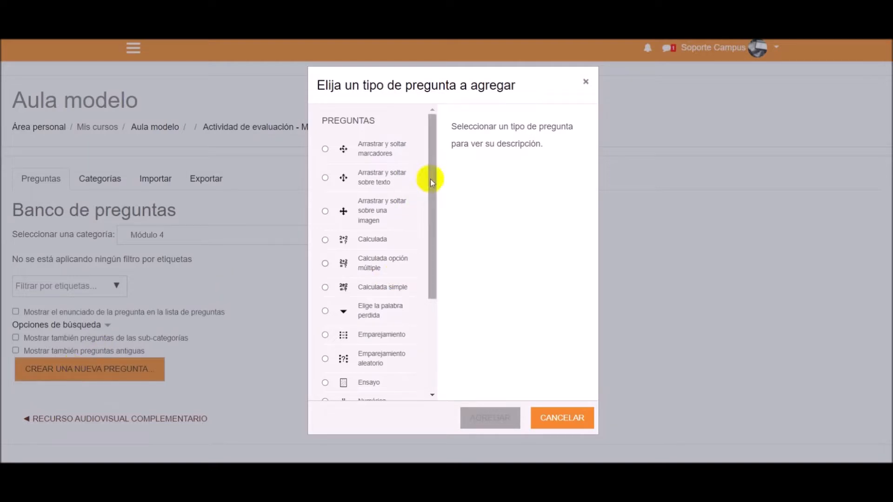
left_click_drag(430, 181, 436, 282)
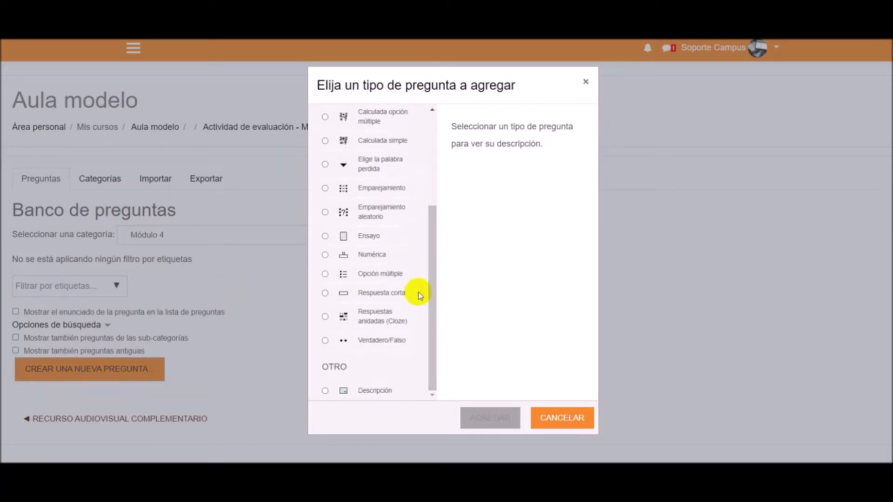
left_click(373, 275)
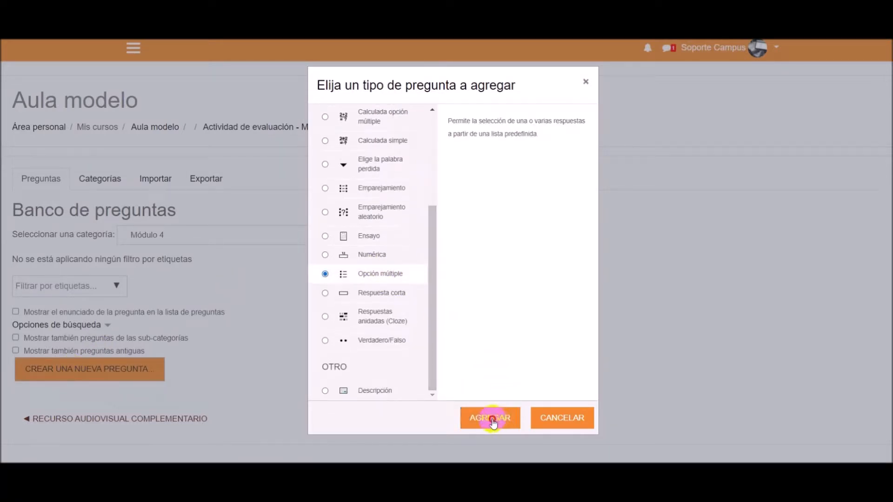
left_click(501, 417)
- Name the multiple-choice question "Pregunta 1"
scroll(450, 274, "down", 3)
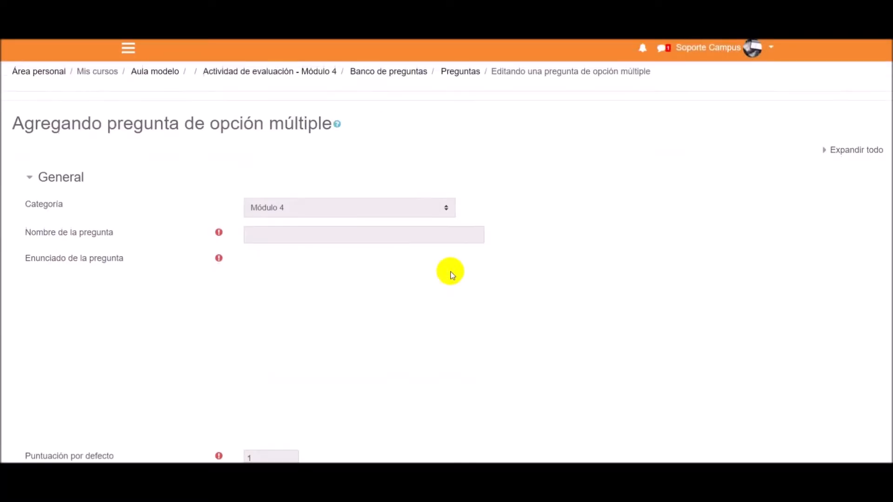
left_click(273, 233)
type("Pr")
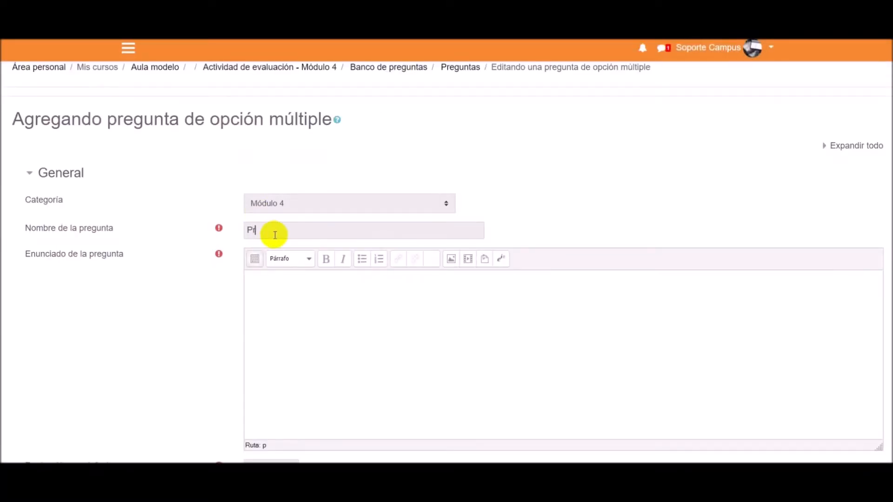
type("egunta 1")
- Enter "¿Cuál es la capital de Uruguay?" as the question's statement
left_click(339, 356)
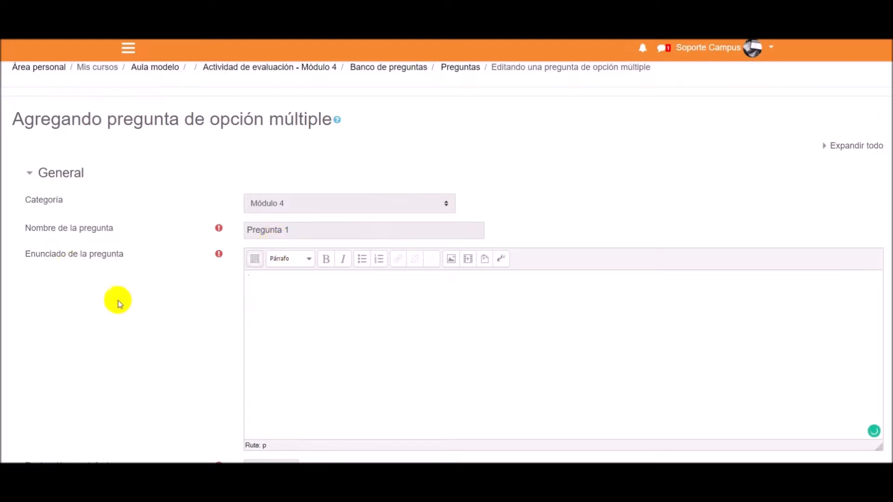
scroll(126, 307, "down", 1)
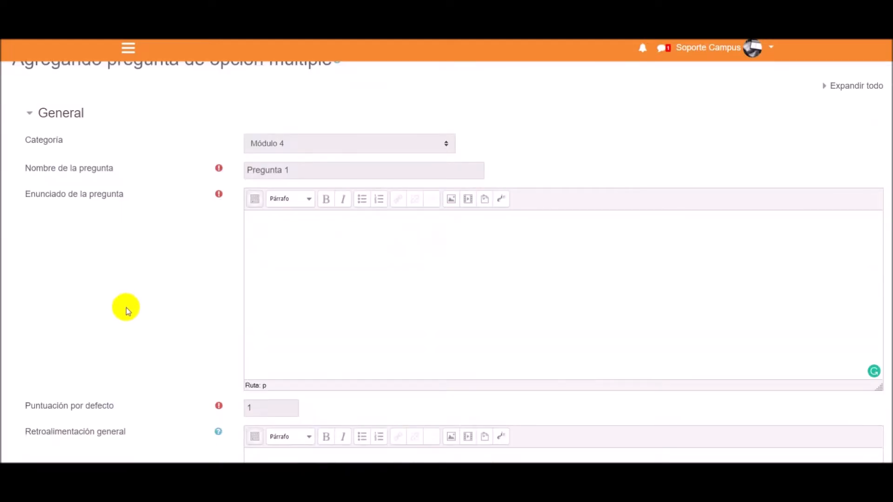
type("¿Cuál es la capital de Uruguay?")
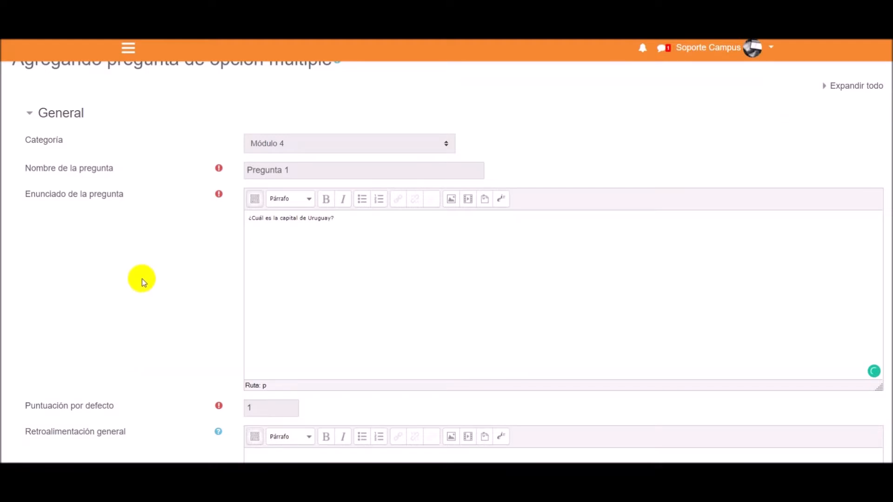
- Review the question's default mark, general feedback, single-or-multiple answer, shuffling and numbering settings, and the answer choice fields
scroll(124, 261, "down", 1)
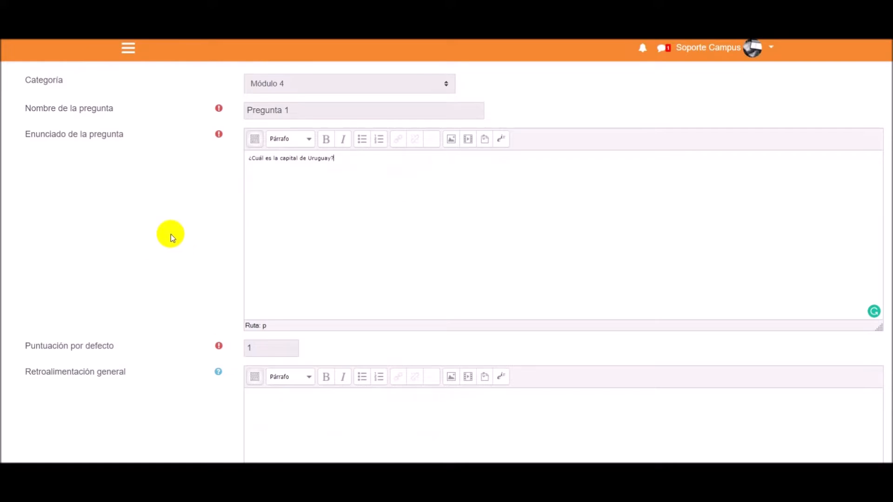
scroll(171, 234, "down", 4)
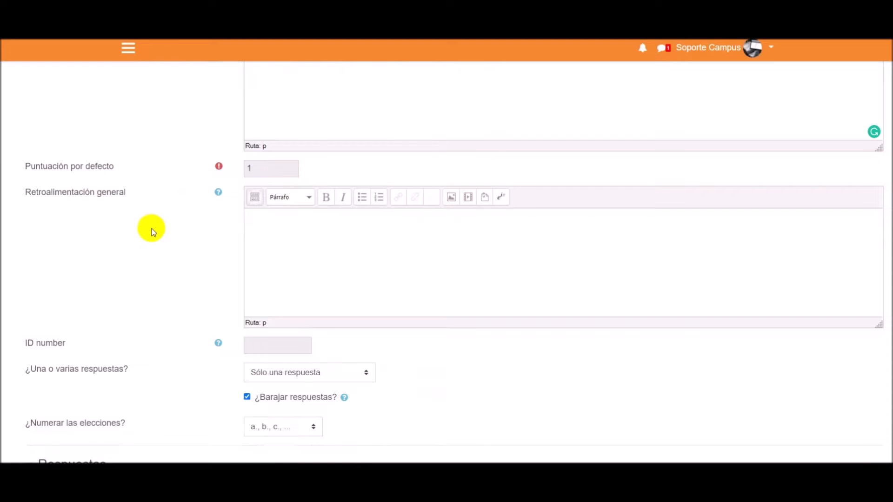
scroll(149, 229, "up", 1)
scroll(139, 319, "down", 4)
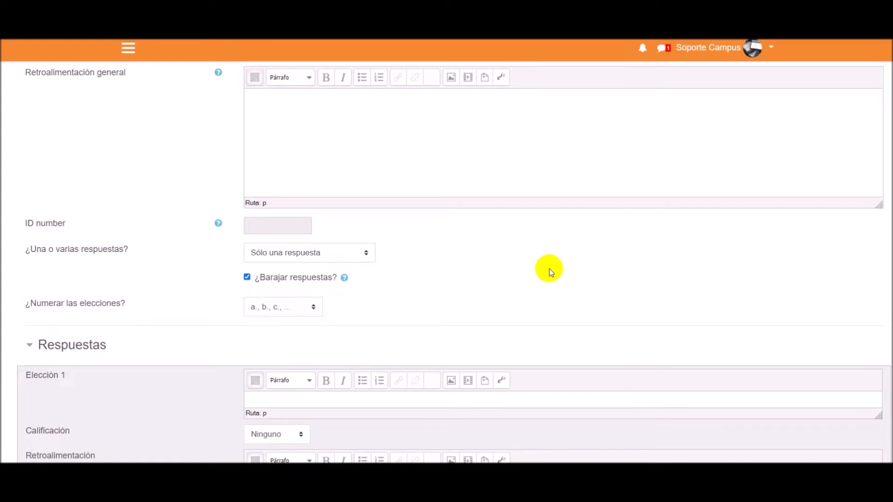
scroll(549, 268, "down", 4)
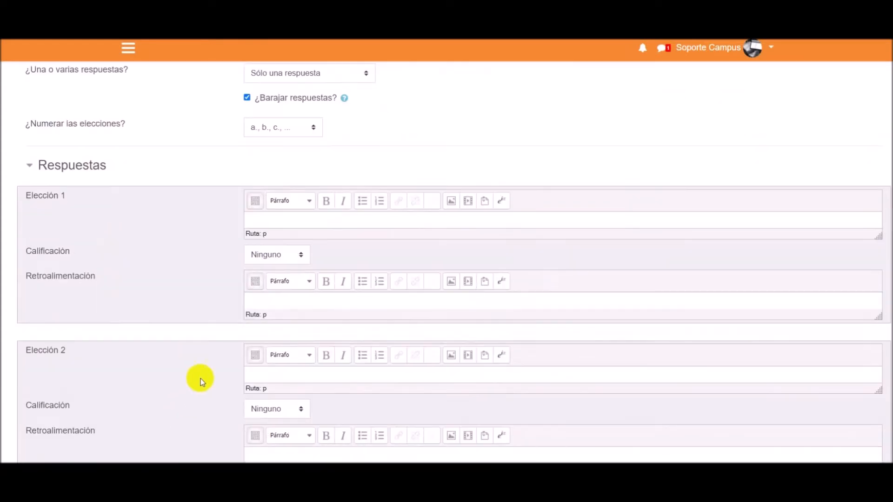
scroll(329, 251, "up", 3)
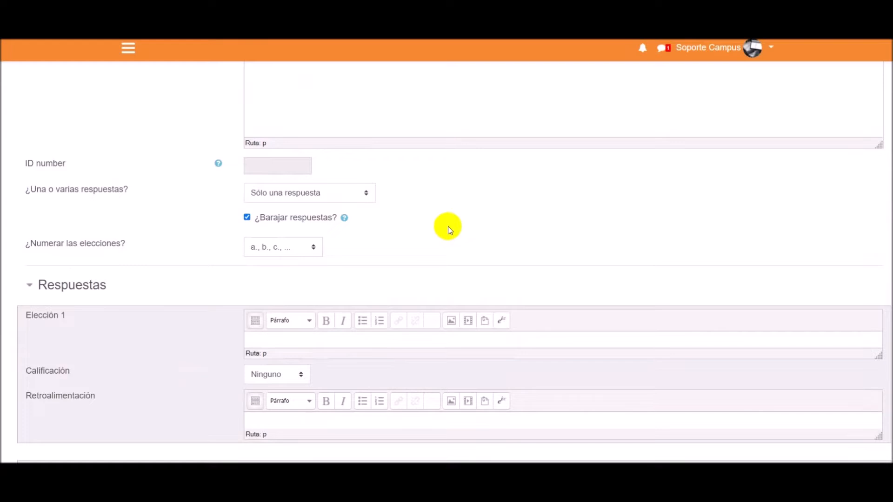
scroll(414, 235, "down", 3)
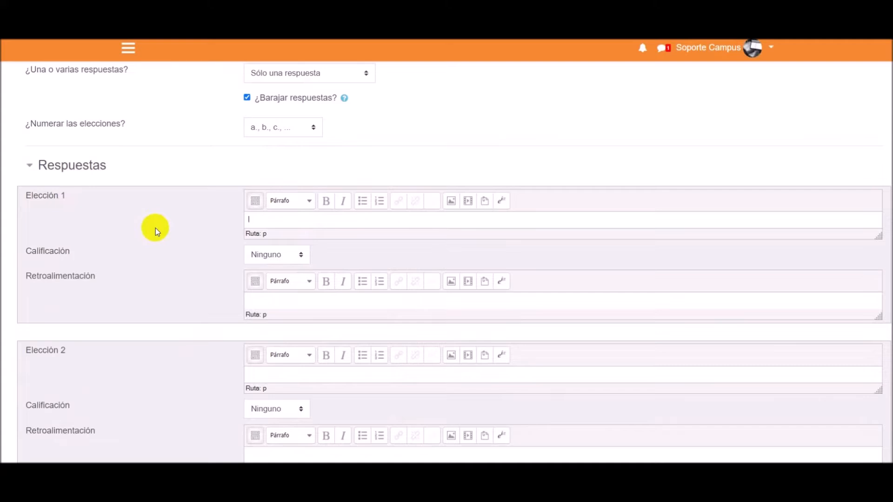
scroll(155, 228, "down", 5)
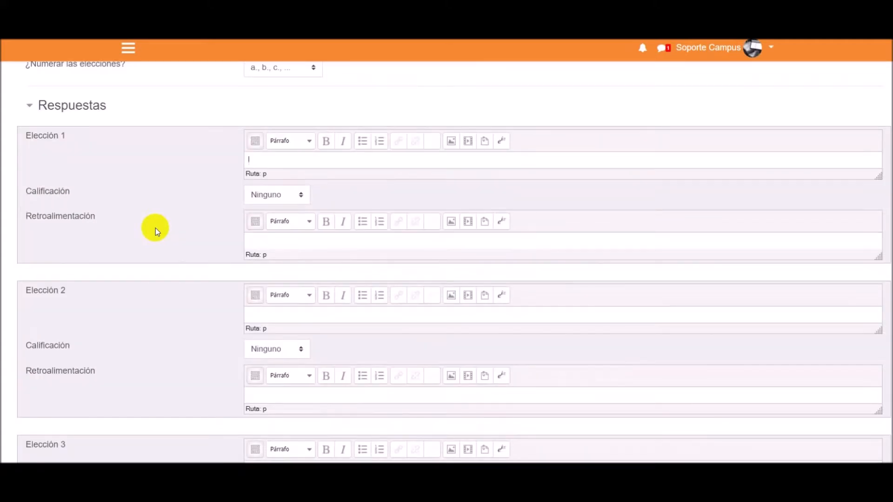
scroll(158, 345, "up", 2)
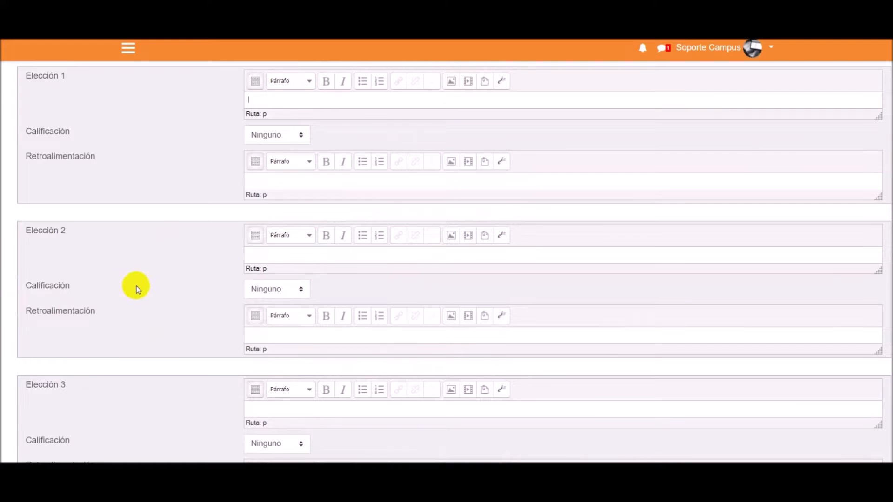
scroll(136, 286, "up", 3)
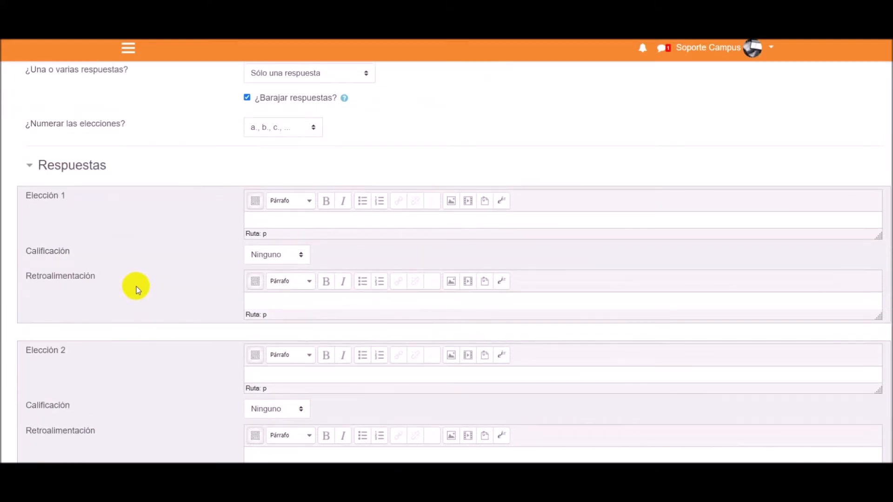
- Enter "Montevideo" as the first answer choice and set its grade to 100%
type("mad")
key("BackSpace")
key("BackSpace")
key("BackSpace")
type("Montevideo")
left_click(279, 254)
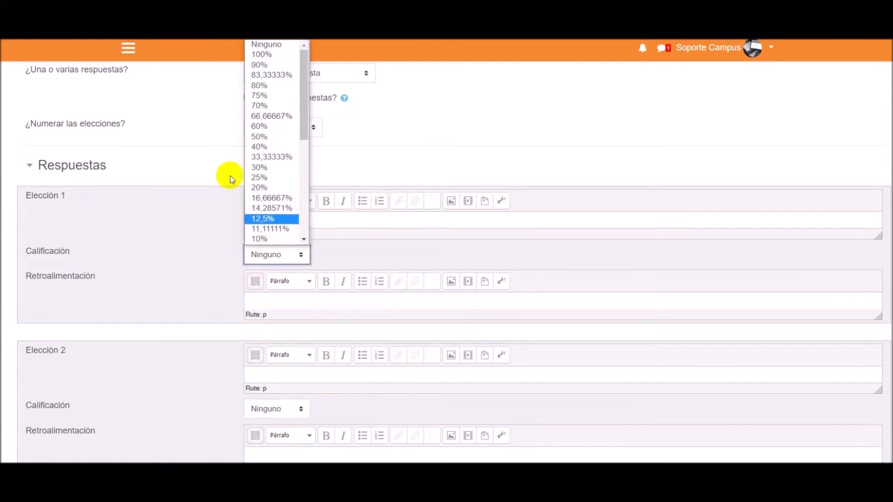
left_click(260, 54)
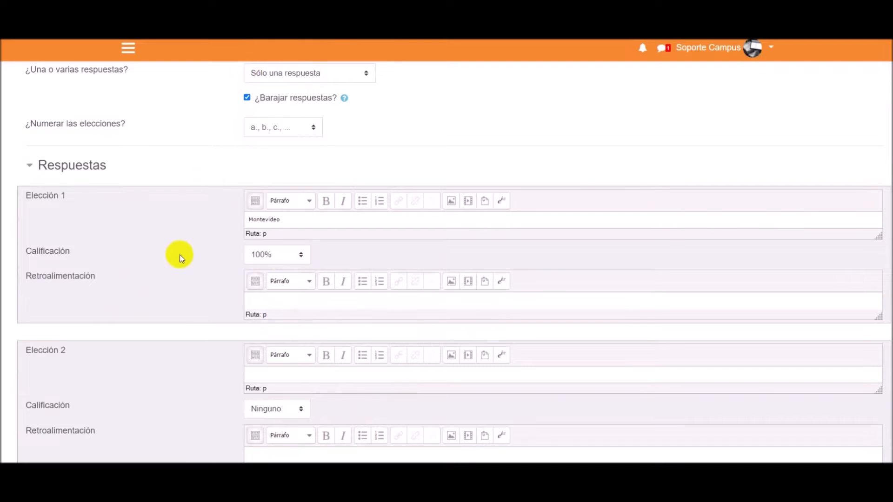
- Enter "Ciudad de Buenos Aires" as the second answer choice and "Santiago" as the third
scroll(179, 255, "down", 1)
left_click(271, 313)
type("Ciudad")
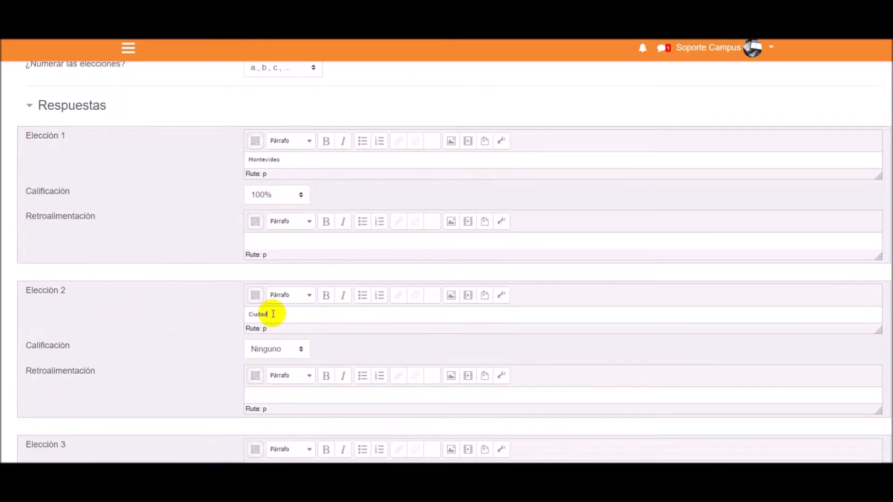
type(" de Buenos Aires")
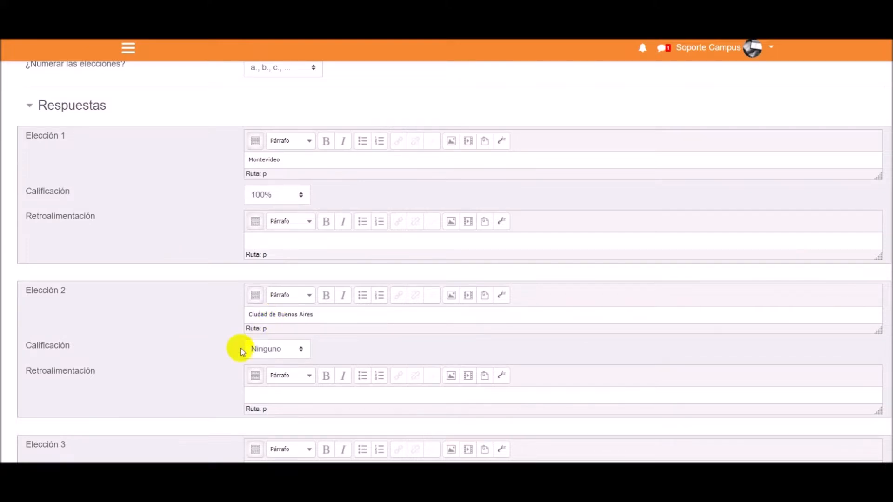
scroll(109, 309, "down", 3)
left_click(251, 291)
type("Santiago")
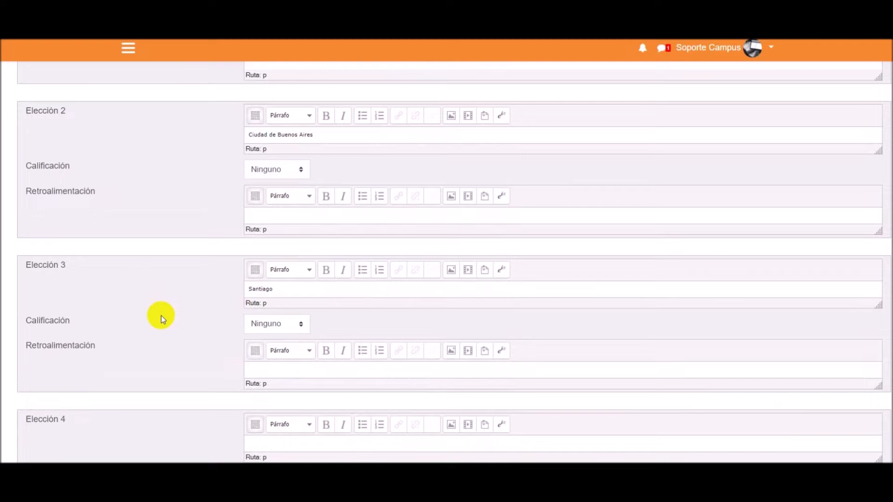
- Check the entered answer choices and save the multiple-choice question to the question bank
scroll(162, 326, "down", 1)
scroll(141, 279, "up", 2)
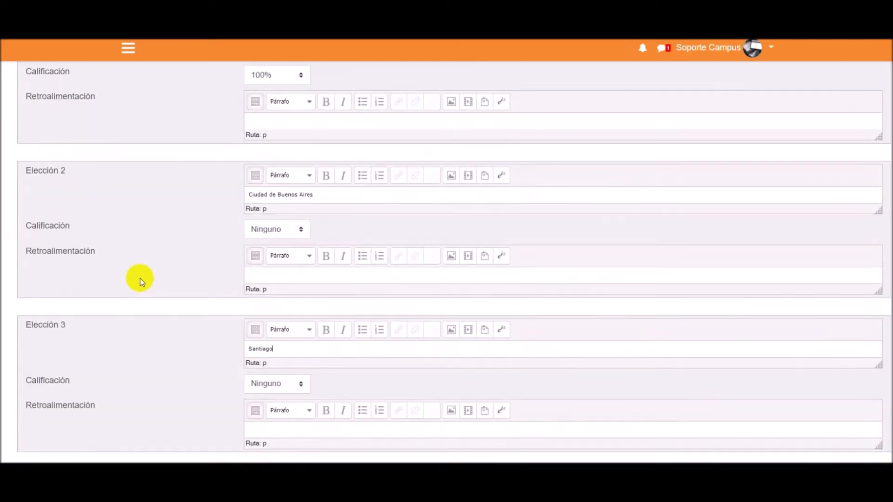
scroll(159, 136, "up", 1)
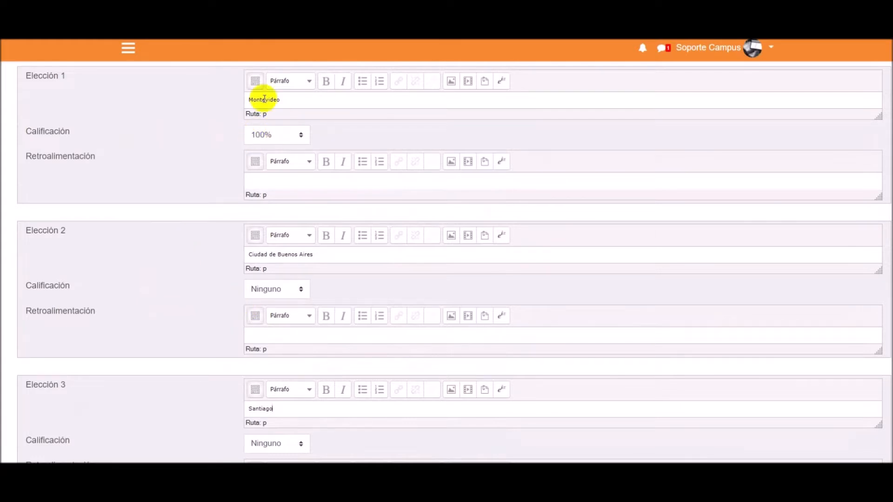
scroll(179, 243, "down", 6)
scroll(181, 247, "down", 3)
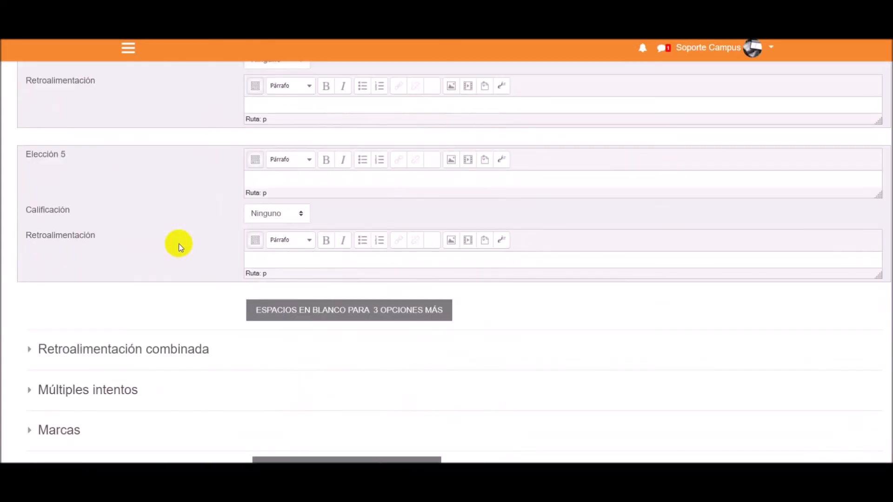
scroll(181, 247, "down", 1)
scroll(181, 247, "down", 1)
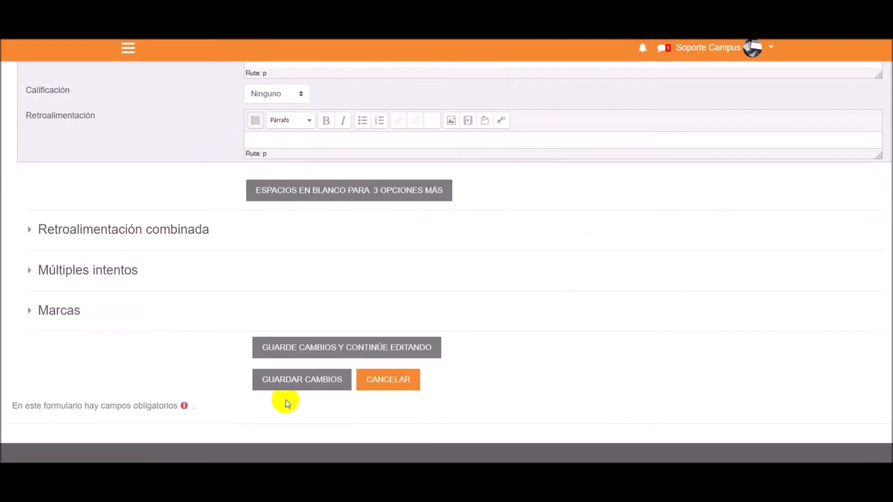
left_click(297, 383)
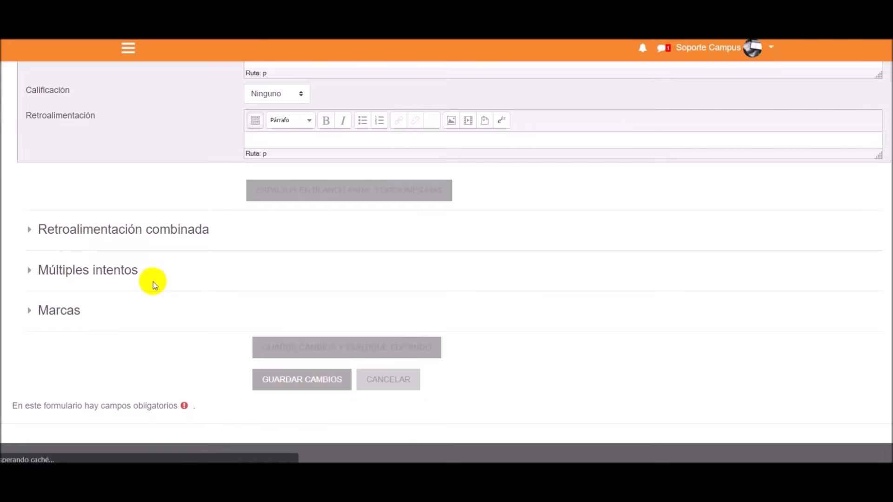
- Examine the list of questions stored in the Módulo 4 category of the question bank
scroll(376, 268, "down", 1)
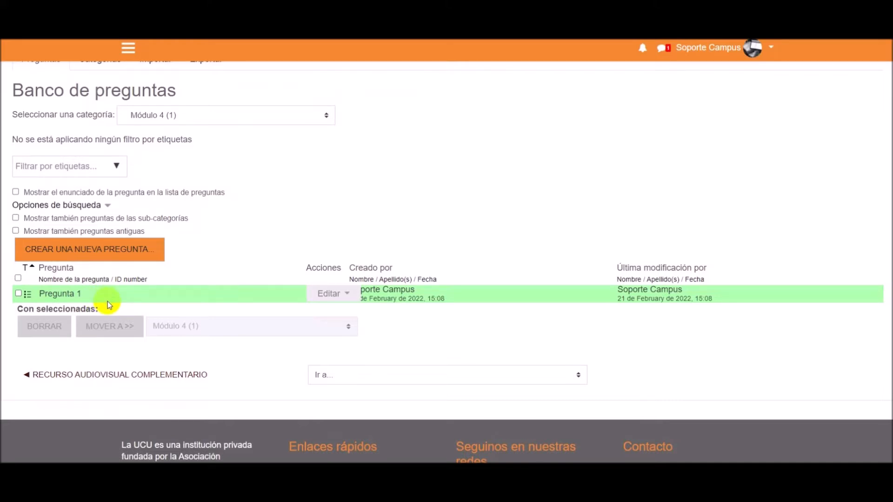
scroll(258, 297, "up", 2)
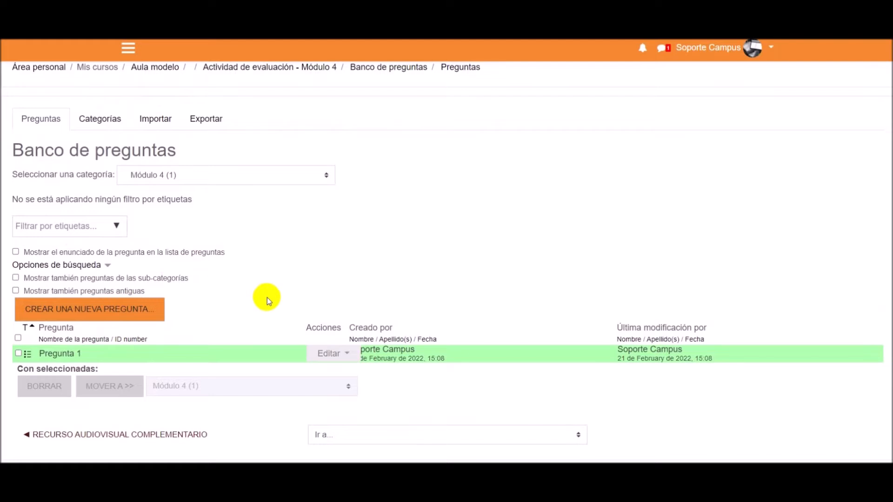
scroll(273, 284, "down", 2)
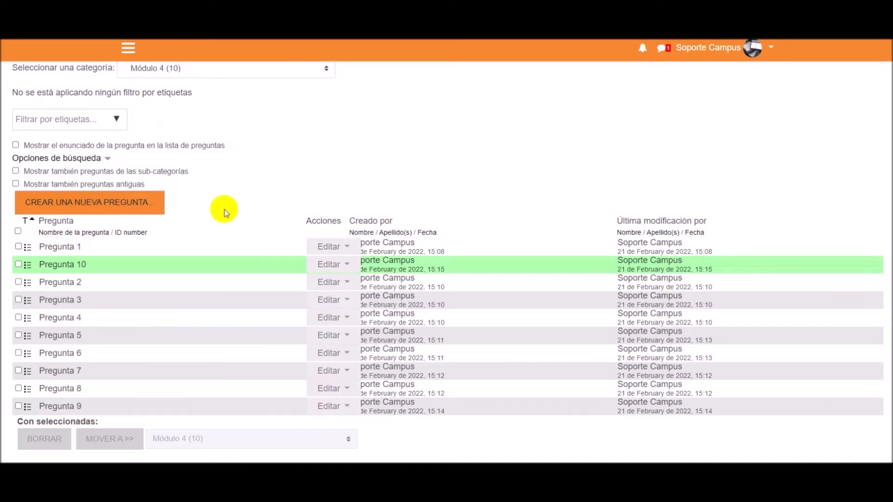
scroll(158, 212, "down", 2)
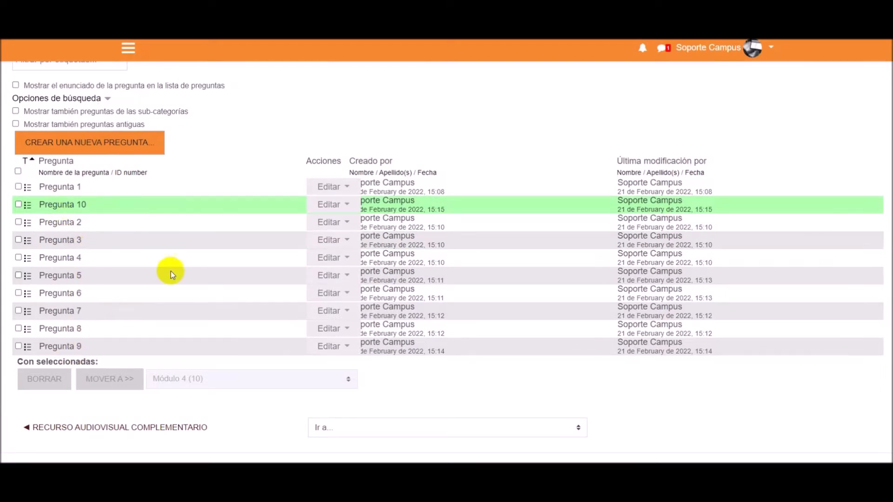
scroll(163, 255, "up", 2)
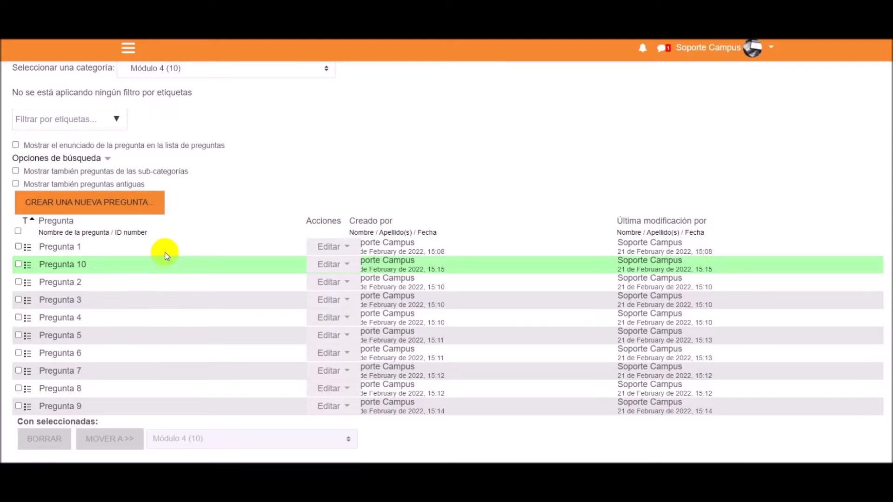
scroll(134, 125, "up", 2)
scroll(149, 130, "down", 2)
scroll(256, 255, "down", 2)
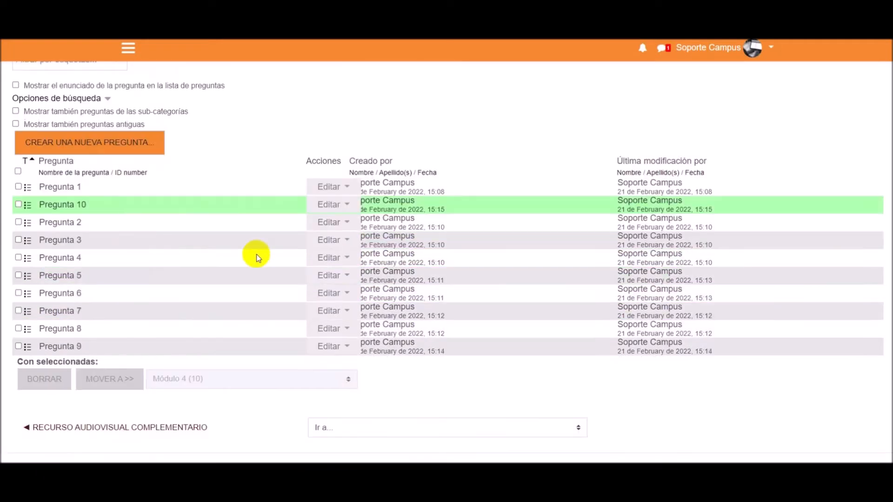
scroll(235, 303, "up", 2)
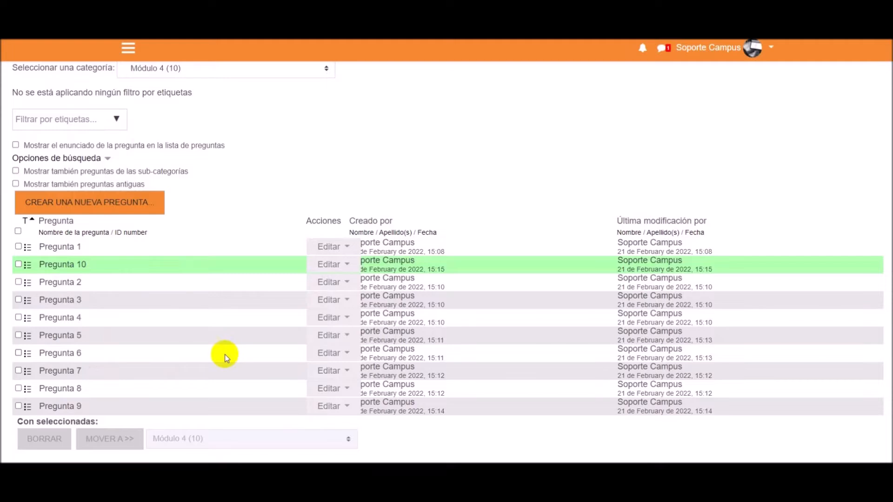
scroll(225, 357, "up", 4)
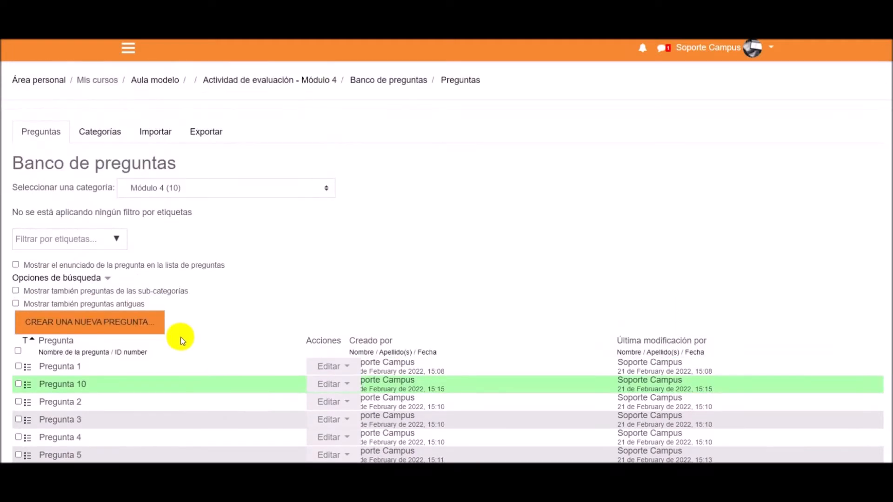
- Return to the "Actividad de evaluación - Módulo 4" quiz and open its question editing page, locating the existing random question
scroll(414, 225, "up", 2)
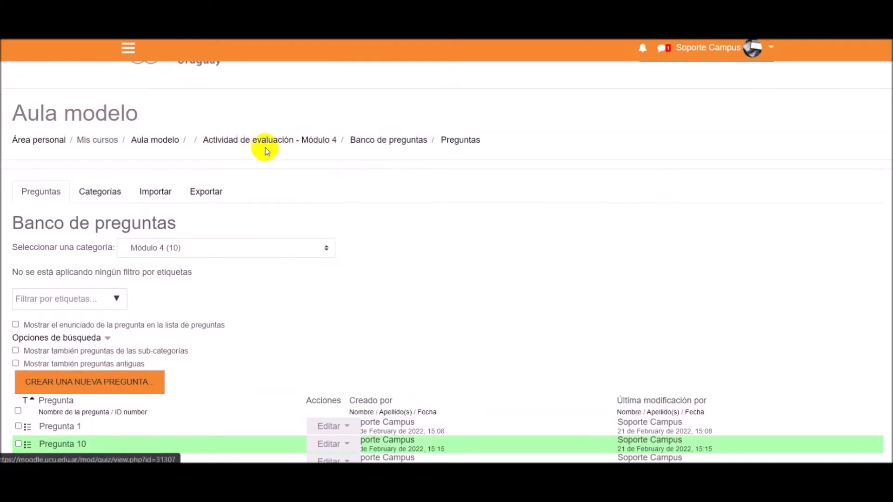
left_click(316, 144)
scroll(515, 296, "down", 4)
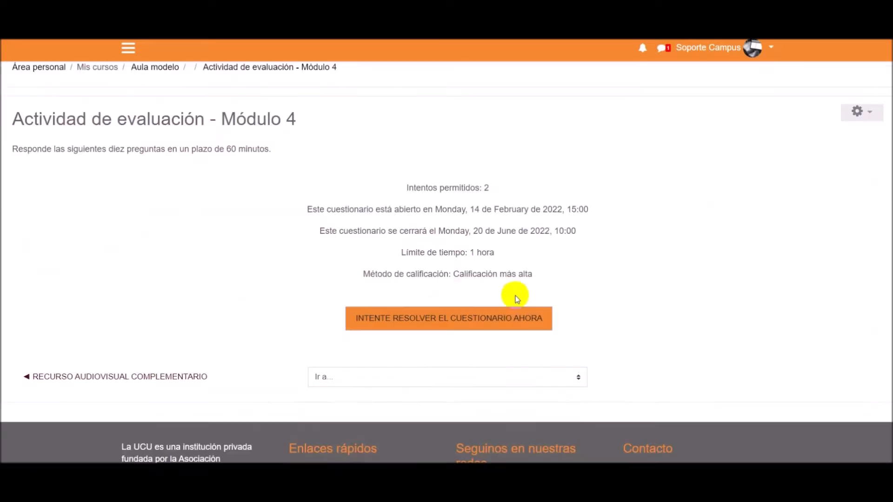
left_click(859, 111)
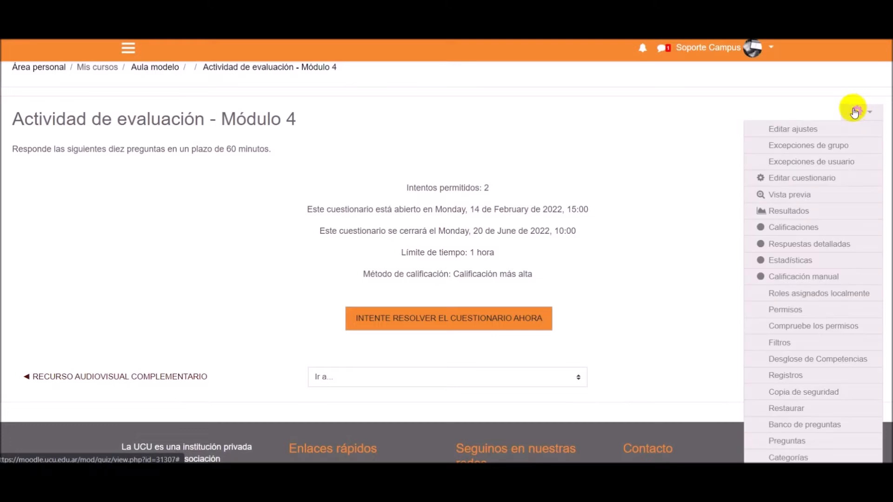
left_click(796, 177)
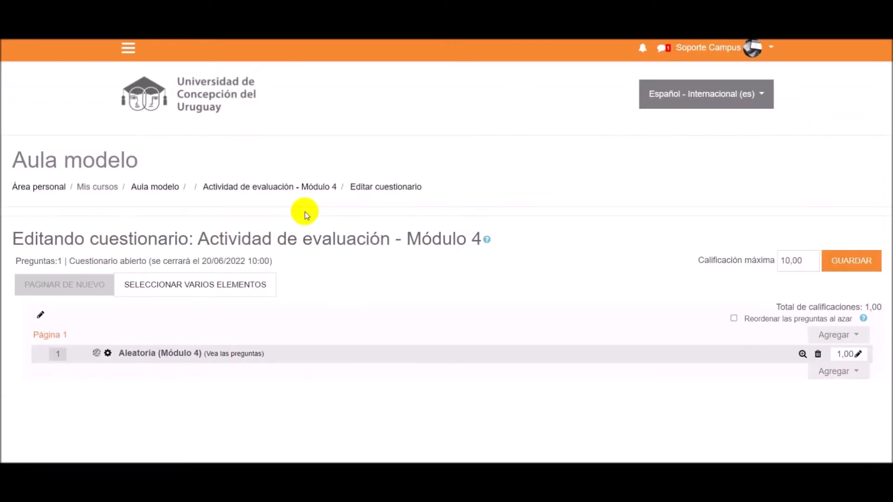
scroll(306, 212, "down", 1)
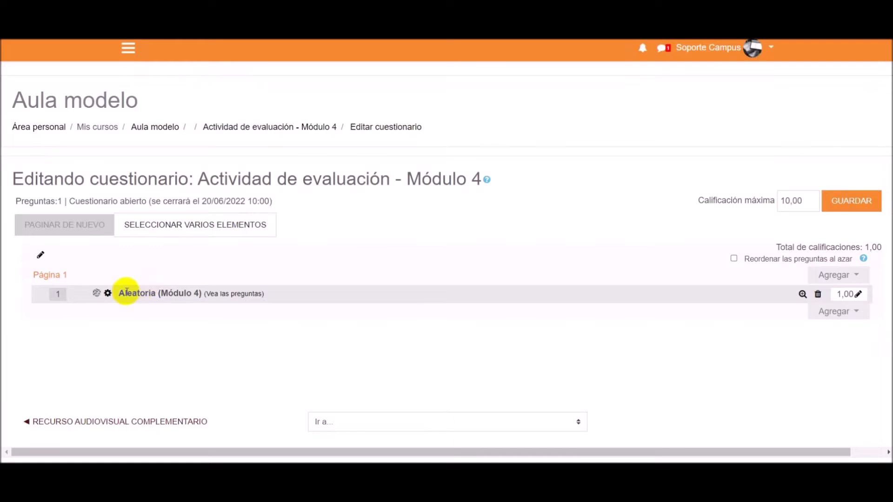
left_click_drag(119, 293, 202, 301)
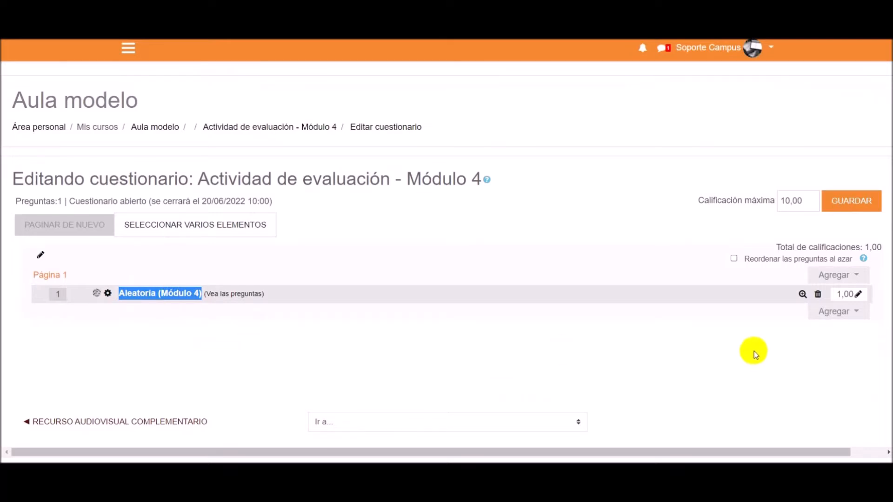
- Add 4 random questions from the Módulo 4 category to the end of the quiz
left_click(828, 316)
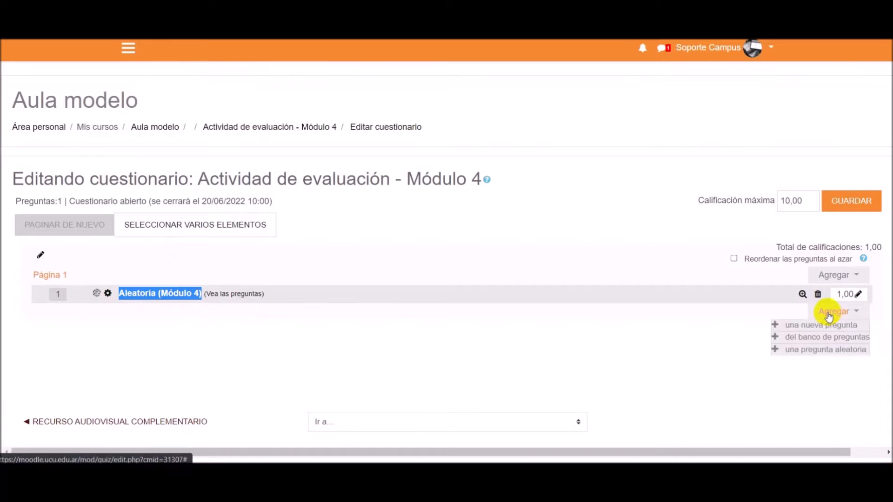
left_click(808, 353)
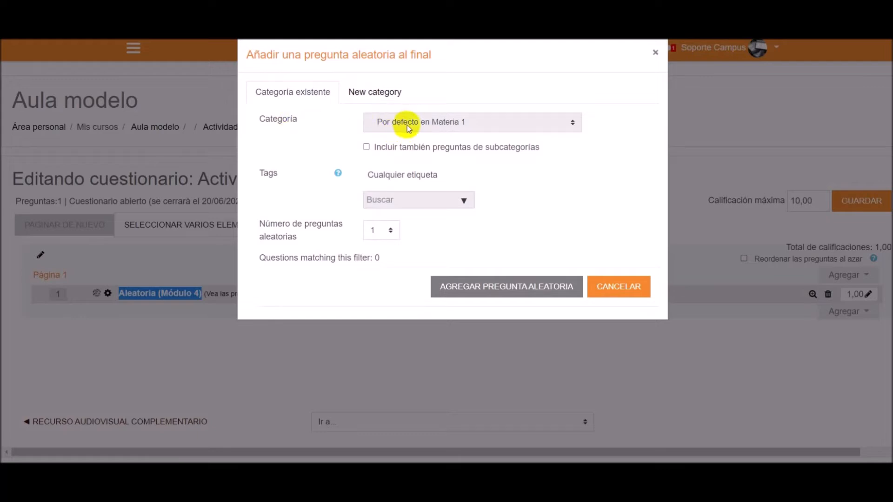
left_click(519, 124)
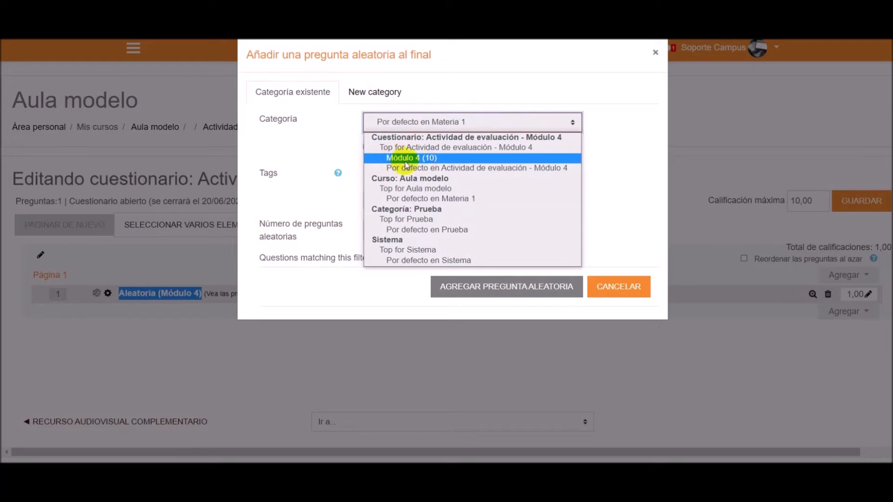
left_click(442, 161)
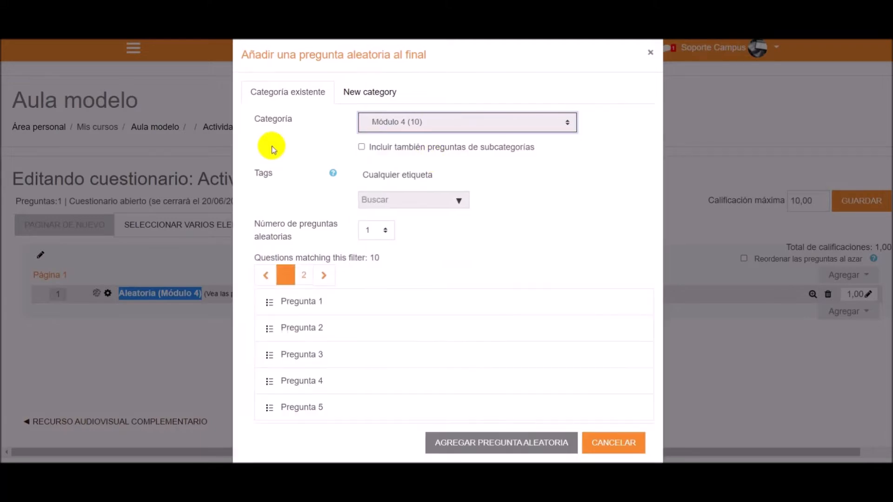
scroll(312, 155, "down", 1)
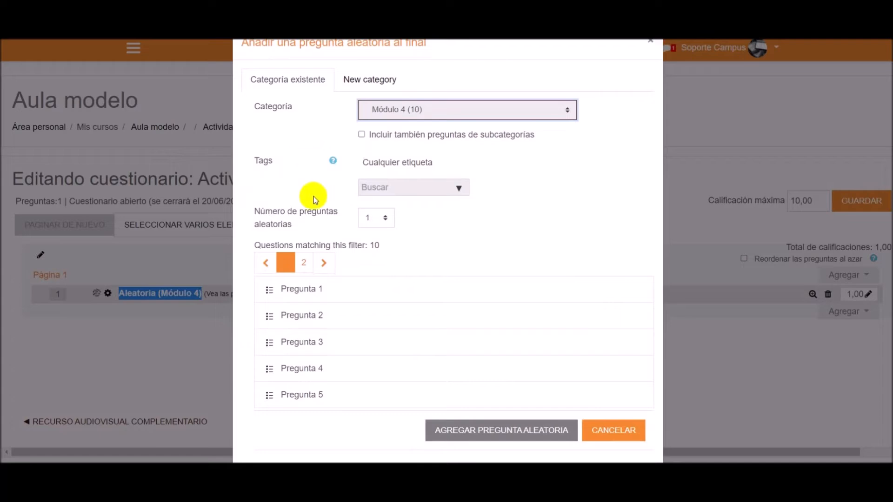
left_click_drag(257, 210, 295, 223)
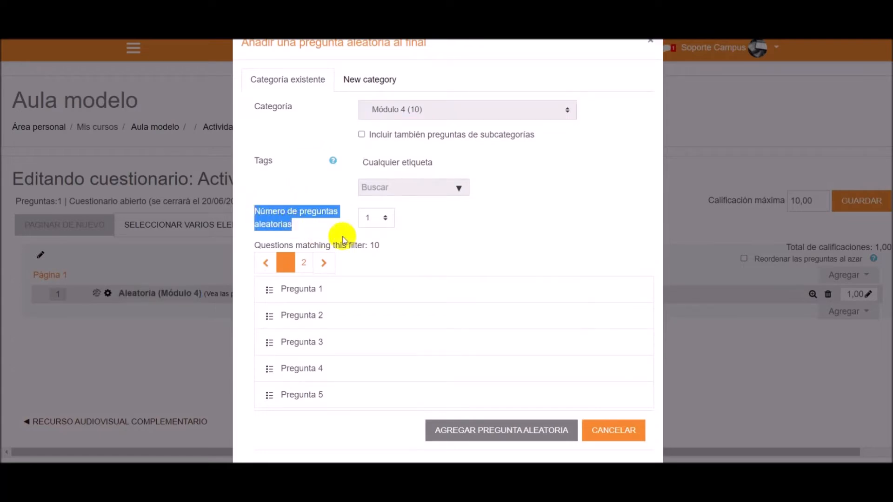
left_click(380, 219)
left_click(370, 263)
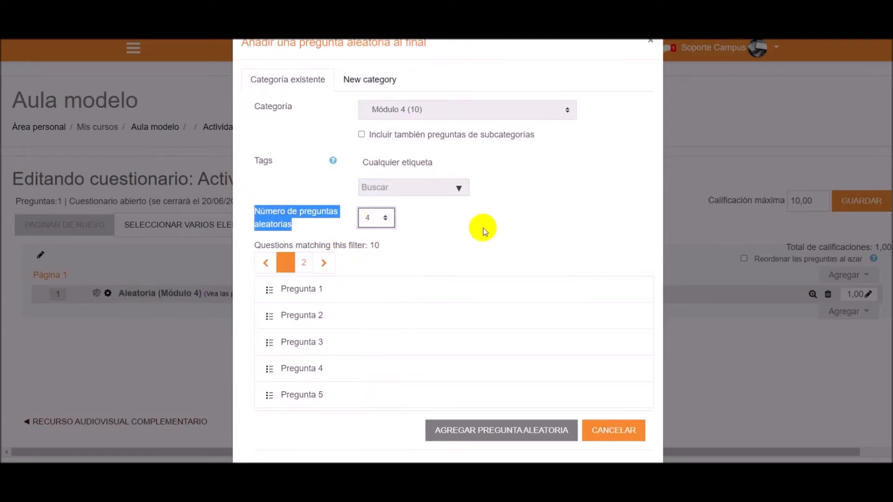
left_click(483, 230)
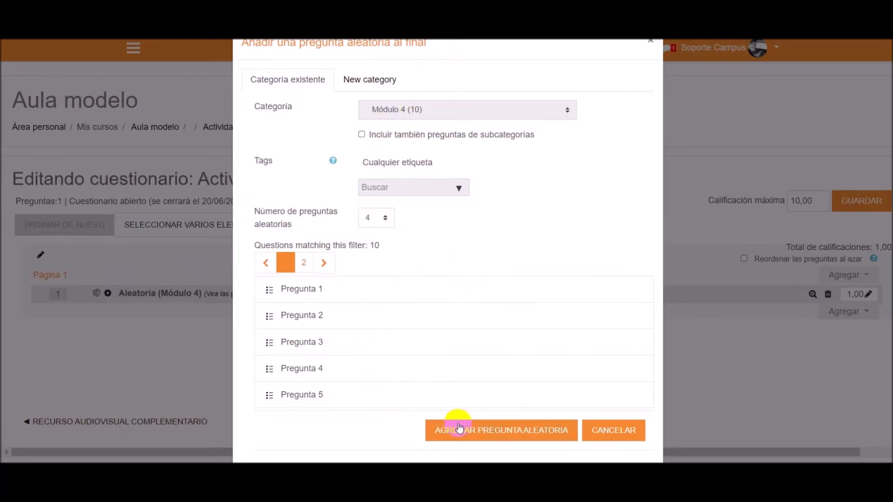
left_click(484, 431)
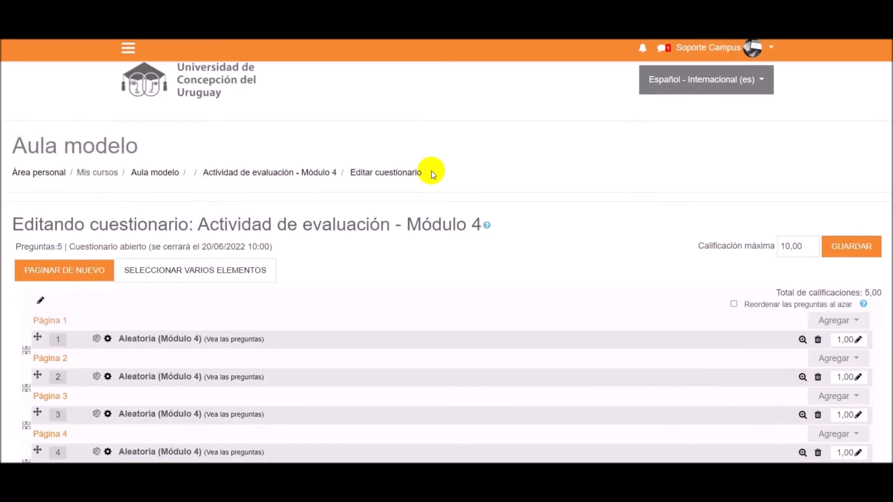
- Review the quiz's start page as it appears in the test student account
scroll(431, 173, "down", 4)
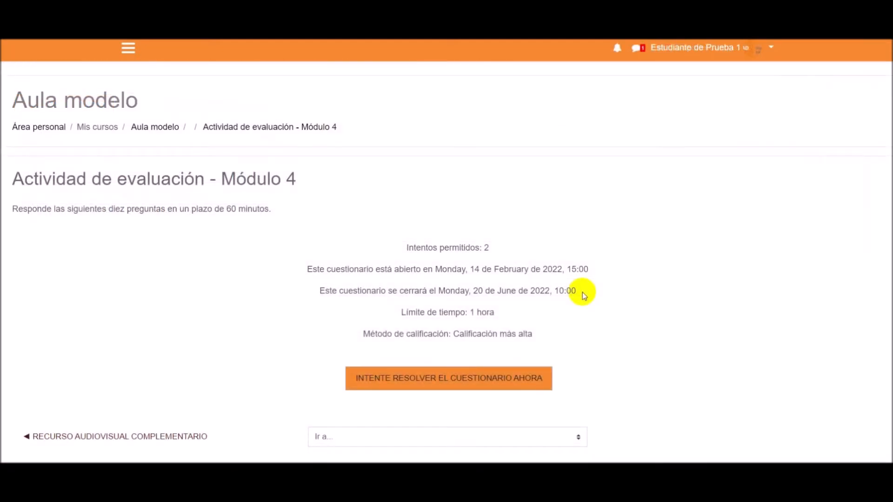
left_click_drag(650, 47, 740, 48)
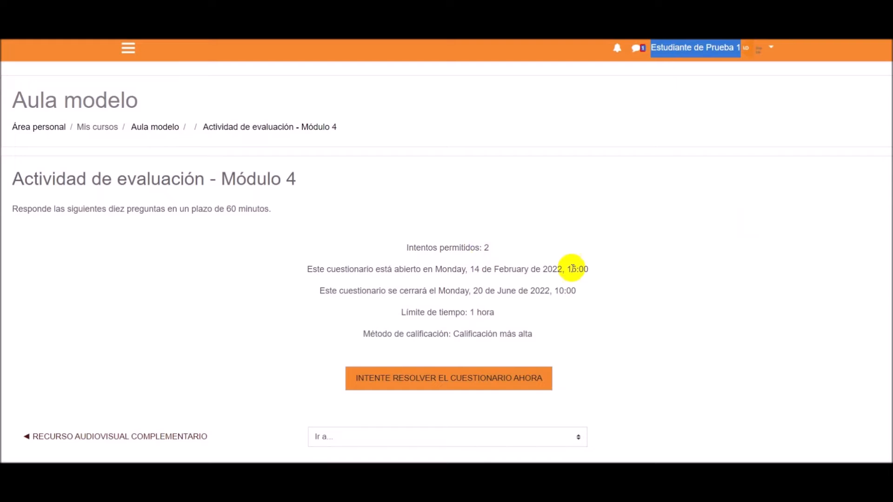
- Start a quiz attempt as the test student and answer the question on the country with the most islands with "Suecia"
left_click(370, 379)
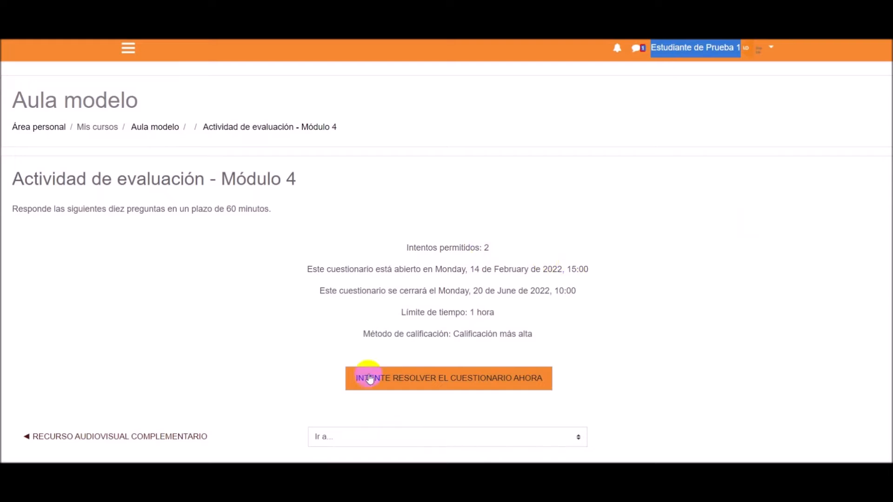
left_click(434, 378)
left_click(417, 315)
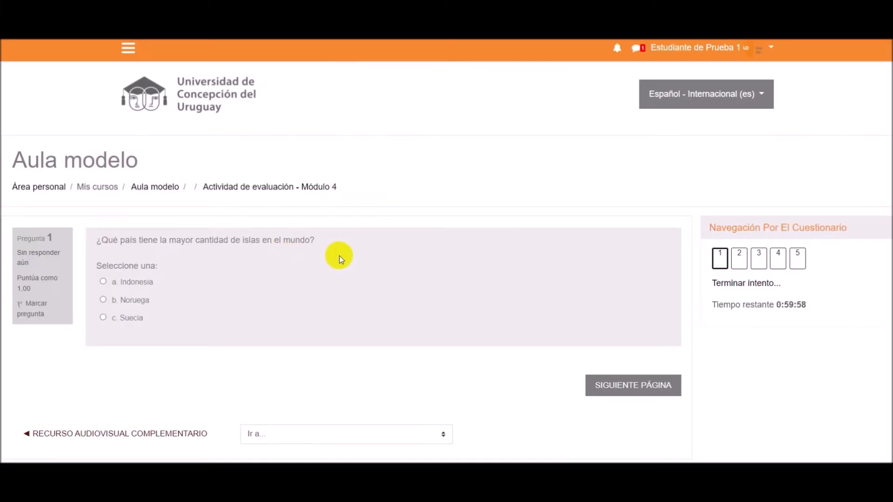
scroll(341, 259, "down", 2)
scroll(341, 260, "up", 2)
left_click(125, 320)
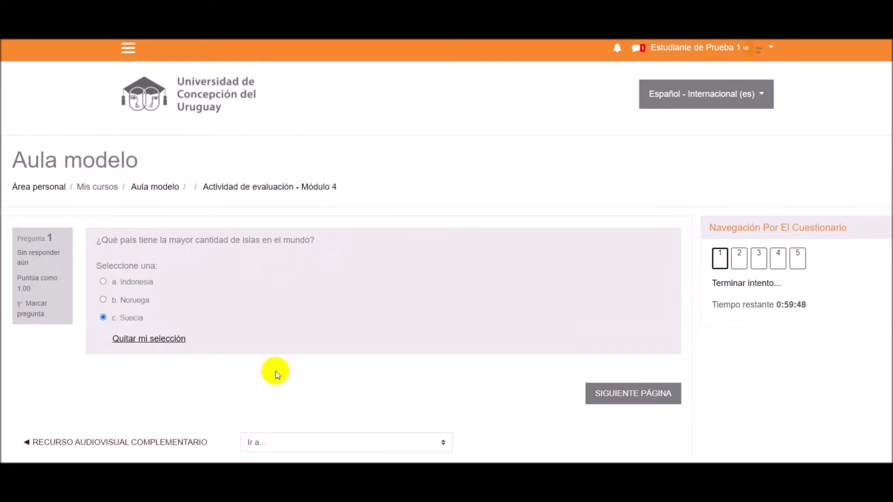
left_click(630, 393)
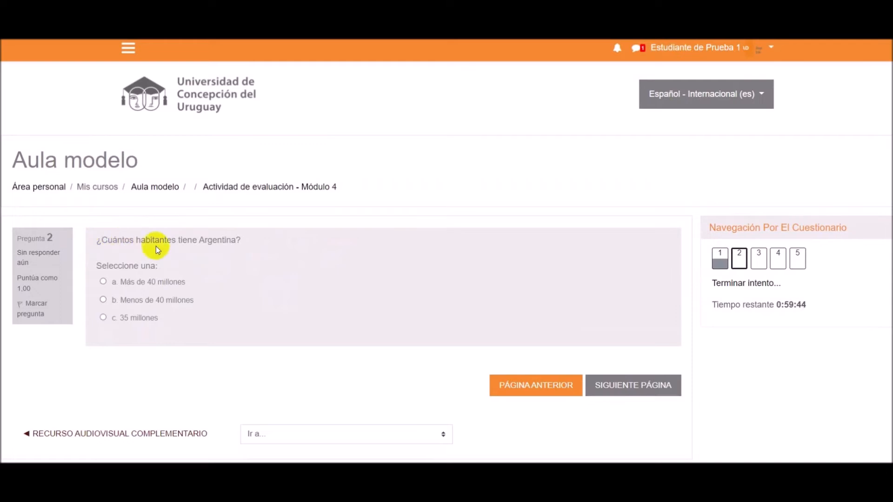
- Answer questions 2 to 5 of the attempt with "Más de 40 millones", "Brasilia", "Montevideo" and "Bogotá"
left_click(169, 283)
left_click(622, 394)
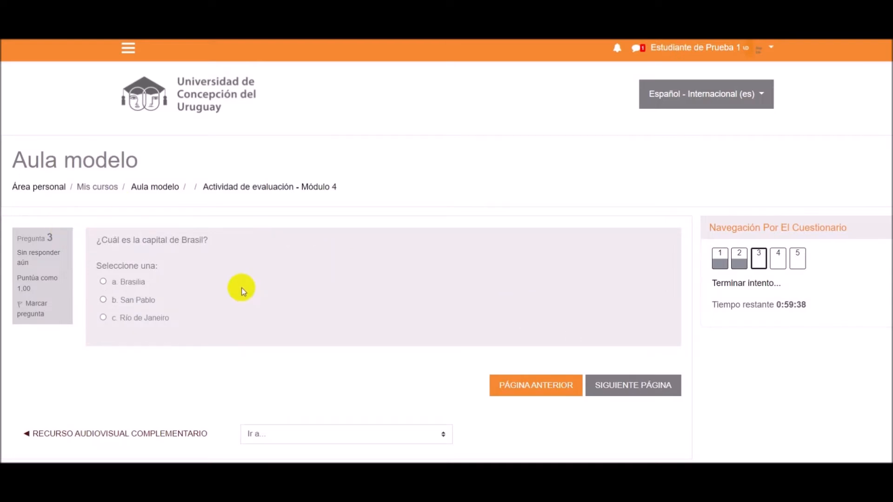
left_click(132, 281)
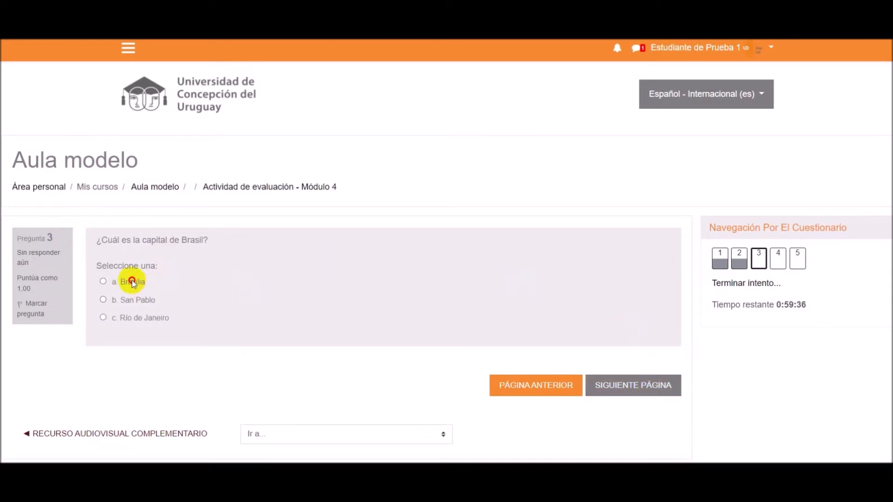
left_click(643, 394)
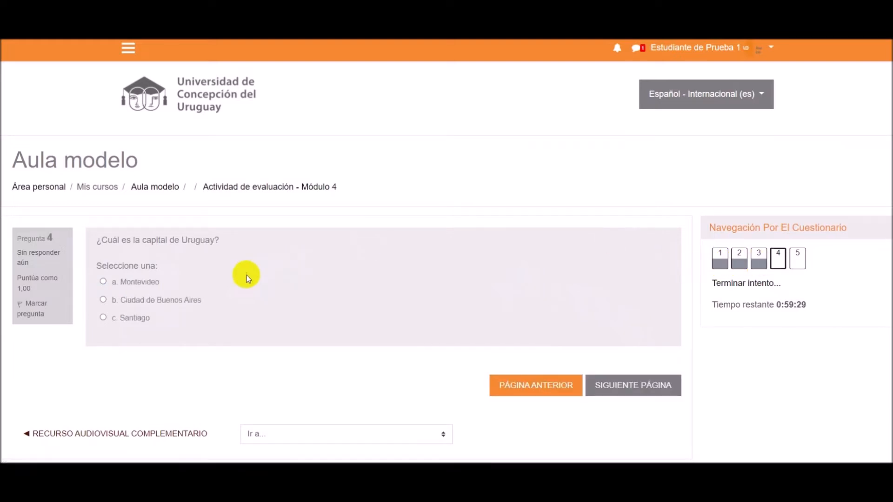
left_click(131, 282)
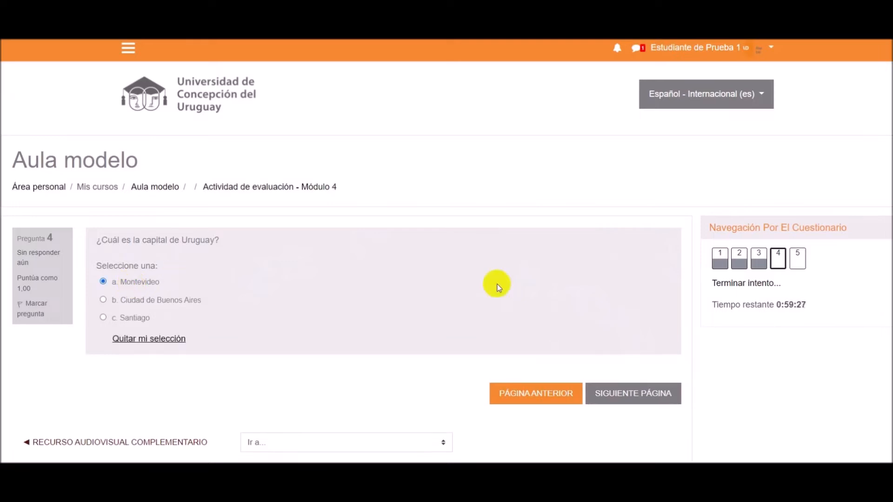
left_click(643, 392)
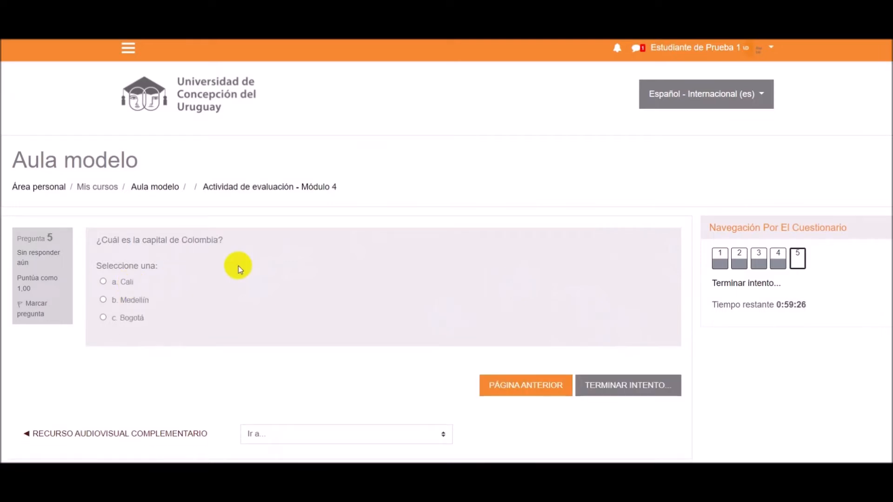
left_click(134, 317)
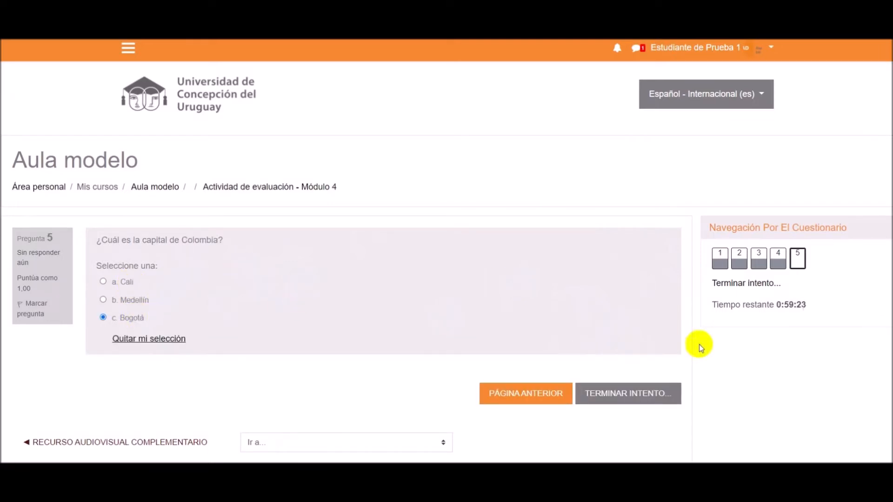
- Finish the first attempt and submit all its answers, confirming the submission
left_click(650, 399)
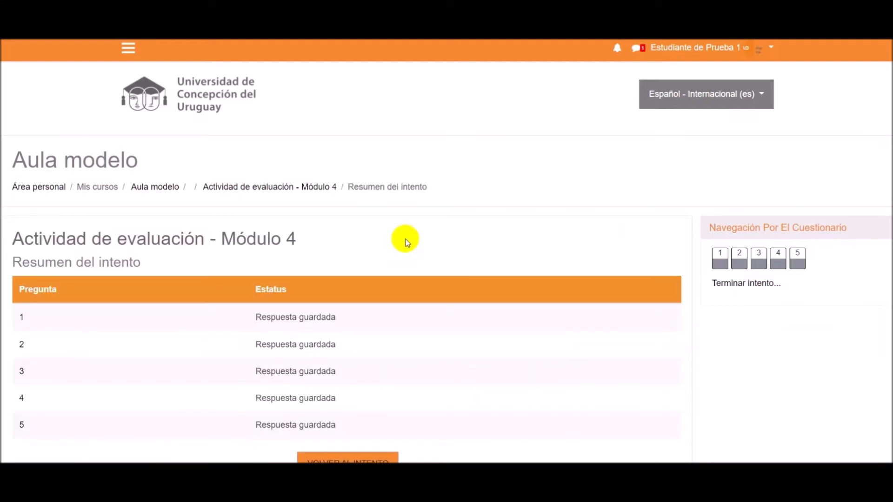
scroll(402, 240, "down", 1)
scroll(402, 240, "down", 1)
left_click(383, 419)
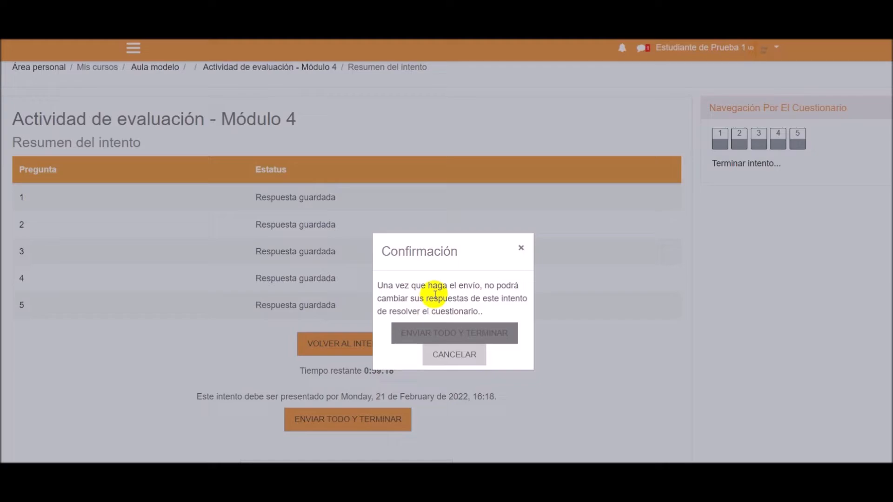
left_click(411, 334)
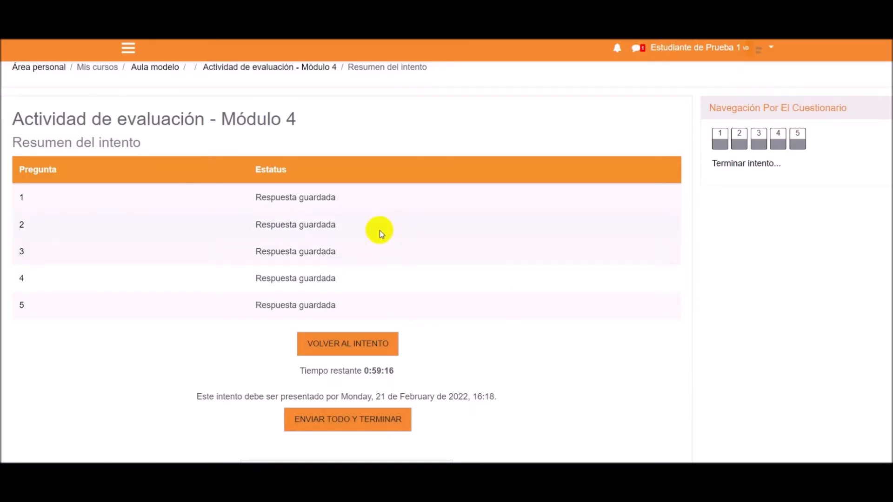
- Review the submitted attempt's grade, comment and the feedback on each of the five questions
scroll(390, 235, "down", 1)
scroll(390, 236, "down", 1)
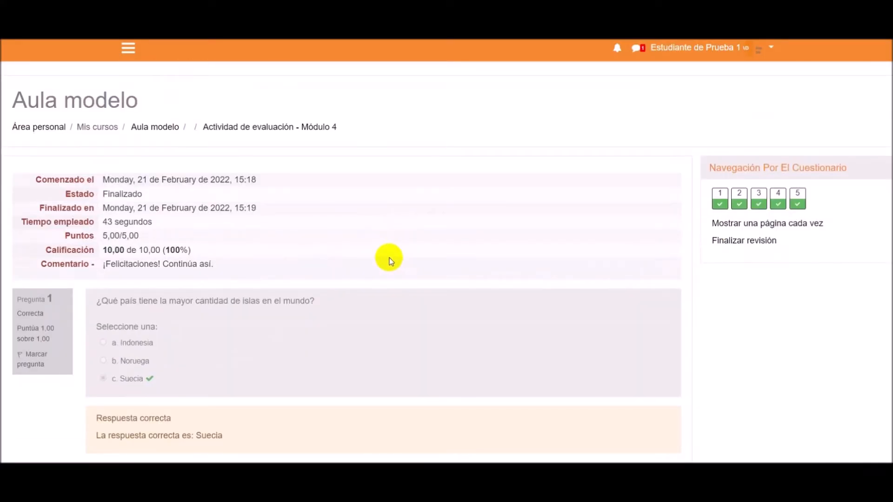
scroll(387, 256, "down", 1)
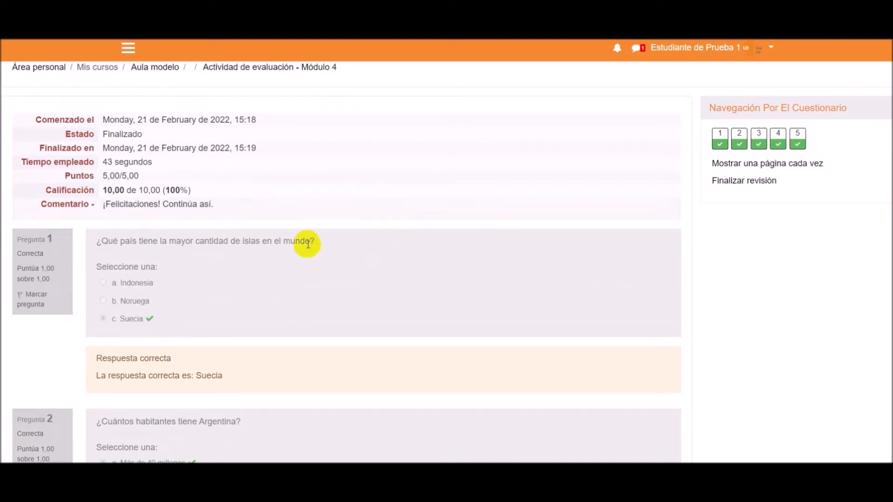
scroll(323, 295, "down", 2)
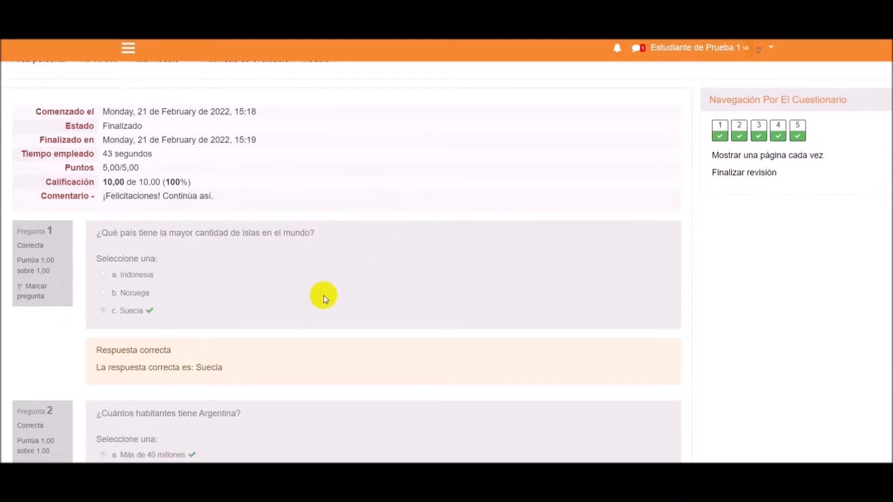
scroll(385, 356, "down", 4)
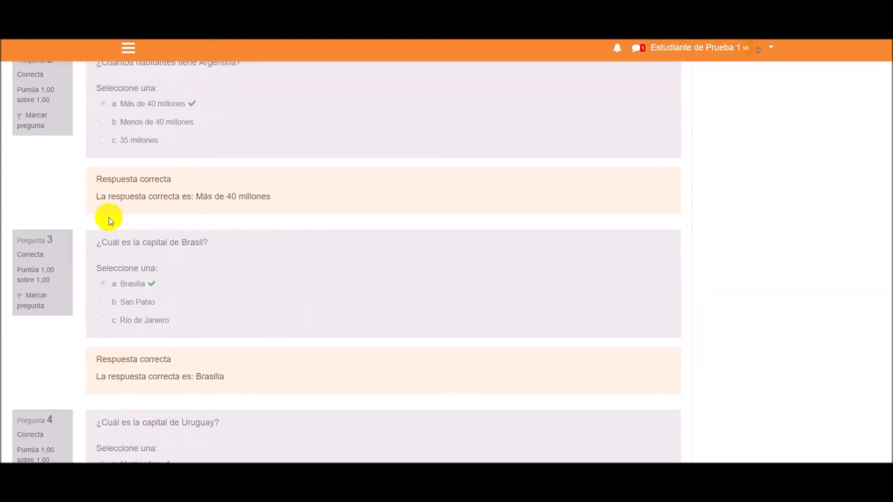
scroll(217, 248, "down", 3)
scroll(378, 303, "down", 3)
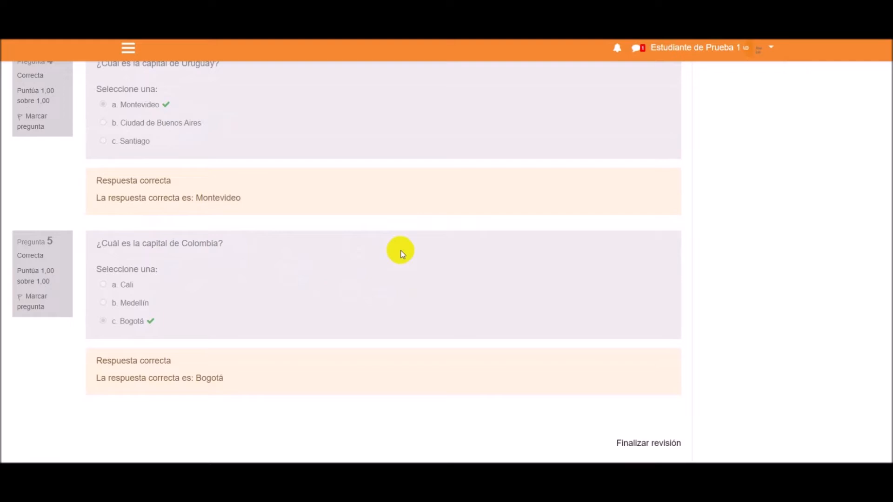
- End the attempt review and examine the quiz page's summary of previous attempts and the number of attempts allowed
left_click(660, 443)
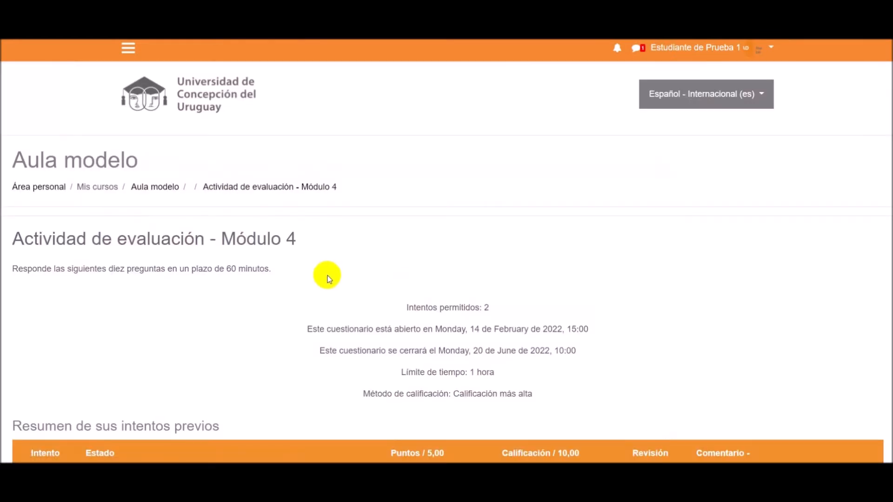
scroll(329, 278, "down", 1)
scroll(329, 278, "down", 3)
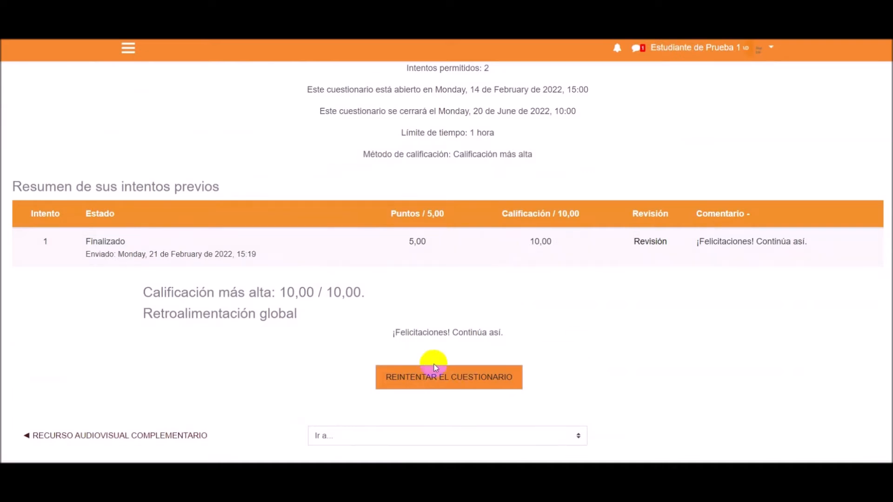
scroll(500, 214, "up", 1)
left_click_drag(406, 128, 491, 128)
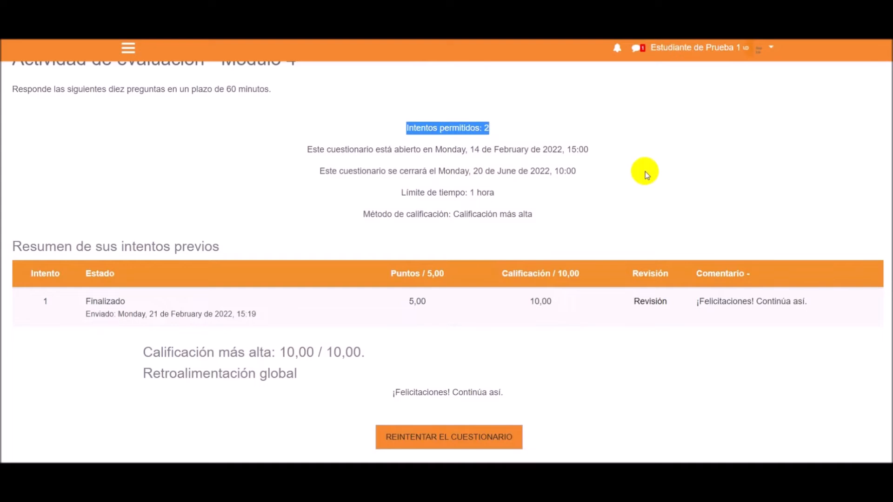
scroll(644, 172, "down", 1)
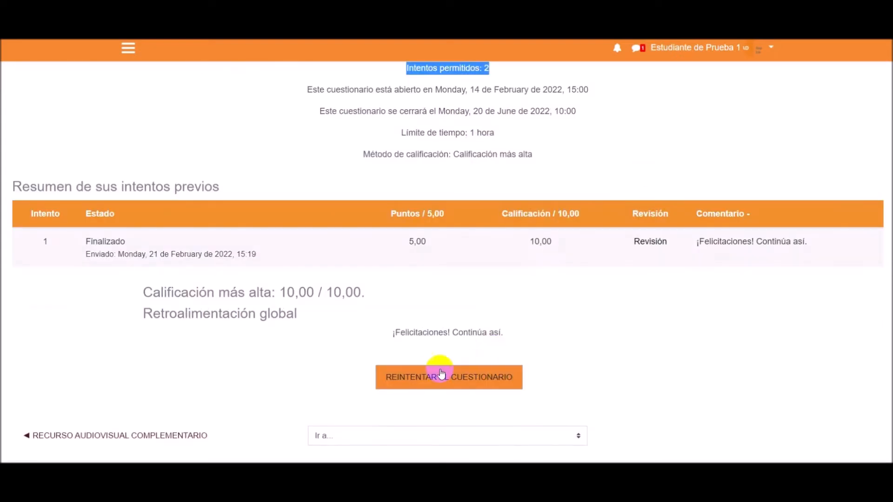
- Start another attempt at the quiz and answer the question on the world's smallest country with "El Vaticano"
left_click(419, 379)
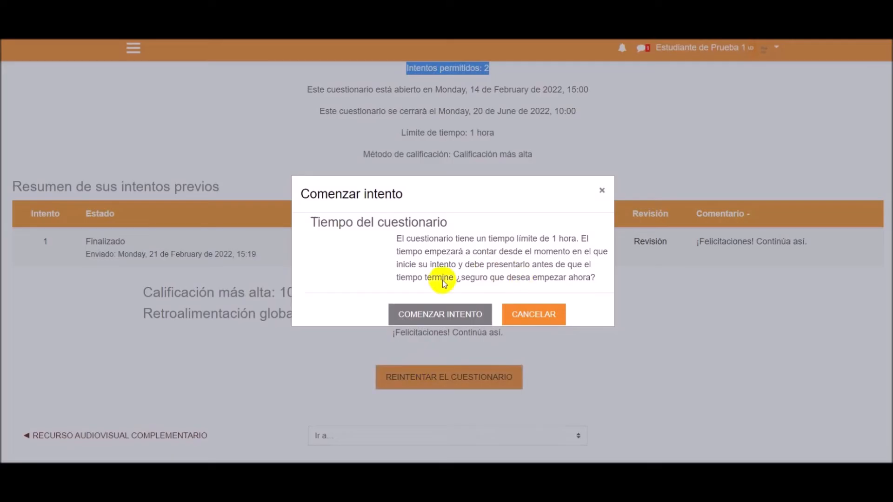
left_click(430, 315)
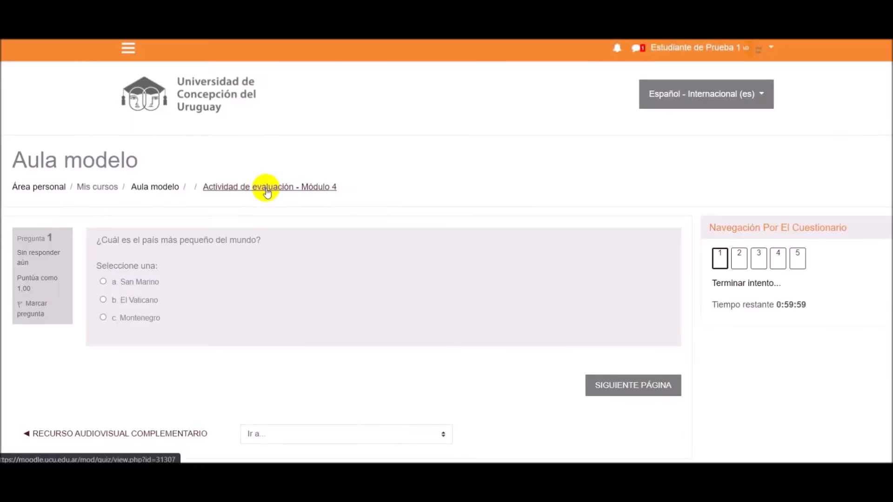
left_click_drag(98, 178, 267, 188)
left_click(281, 229)
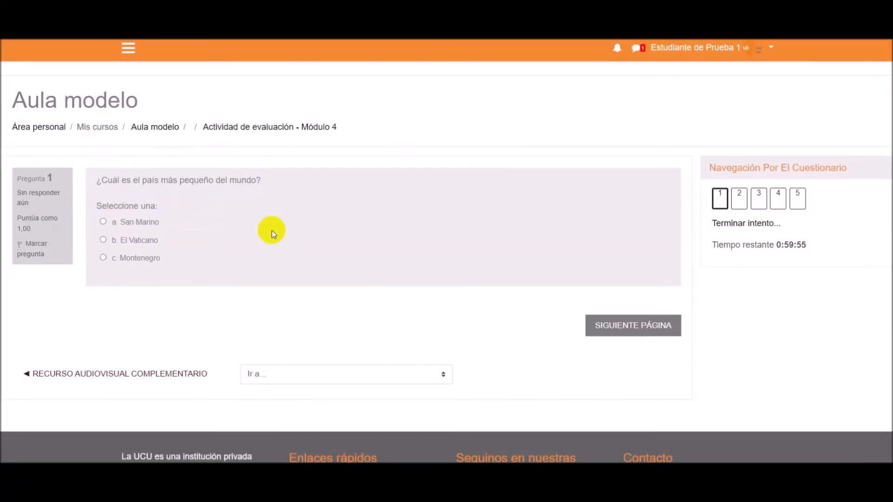
left_click(122, 241)
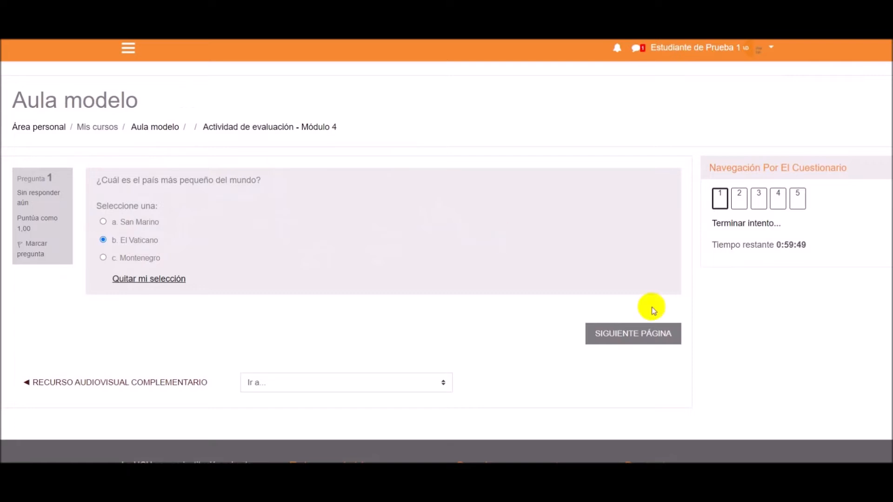
left_click(646, 338)
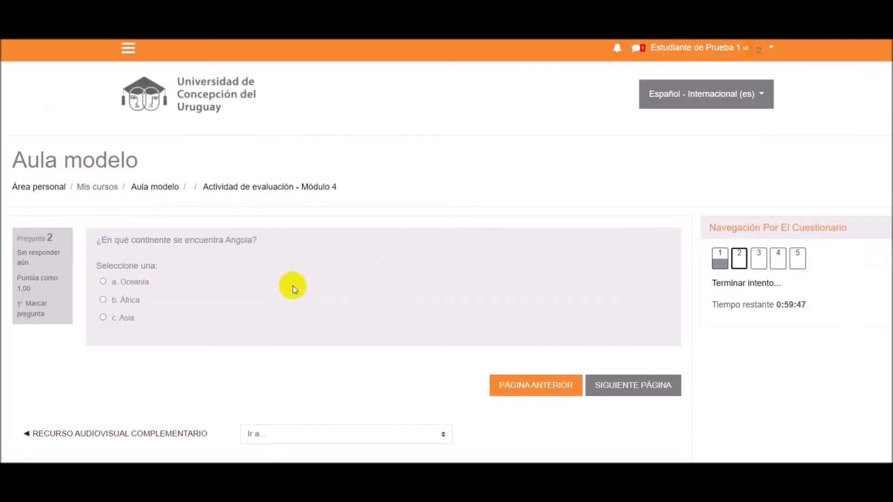
- Answer questions 2 to 5 of the new attempt with "África", "Bolivia", "Los Andes" and "Asia"
left_click_drag(97, 238, 249, 241)
left_click(245, 256)
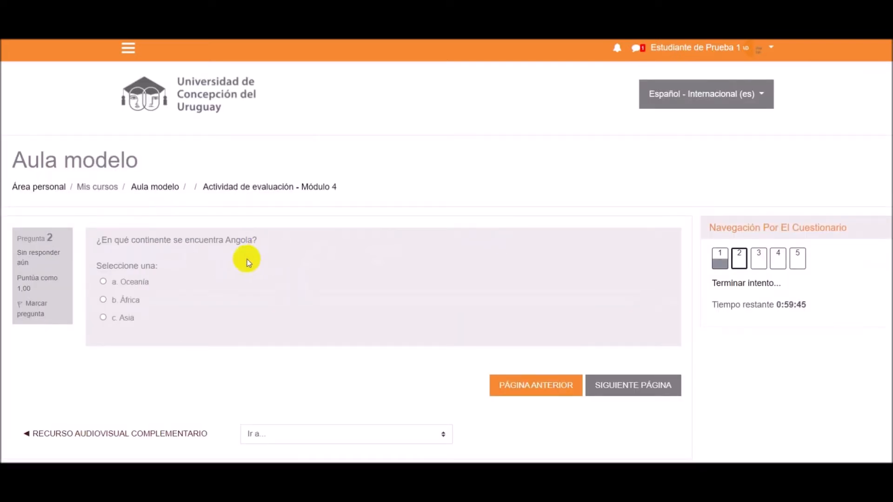
left_click(127, 300)
left_click(618, 389)
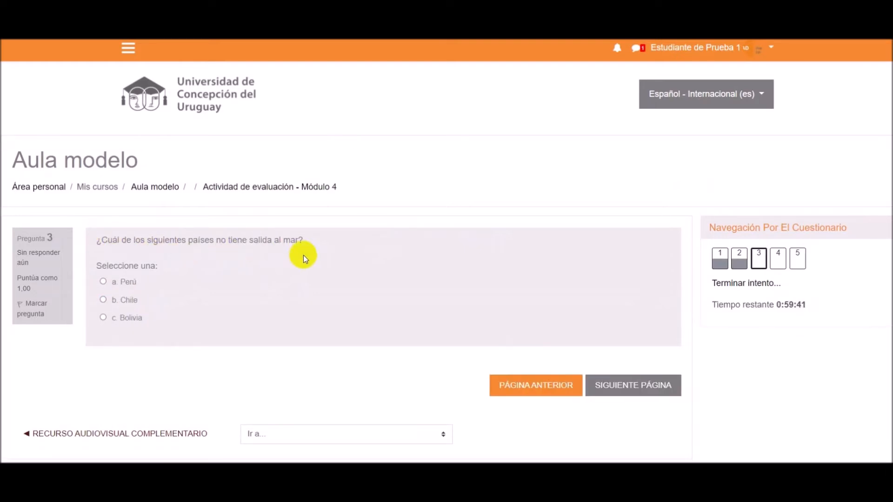
left_click(131, 319)
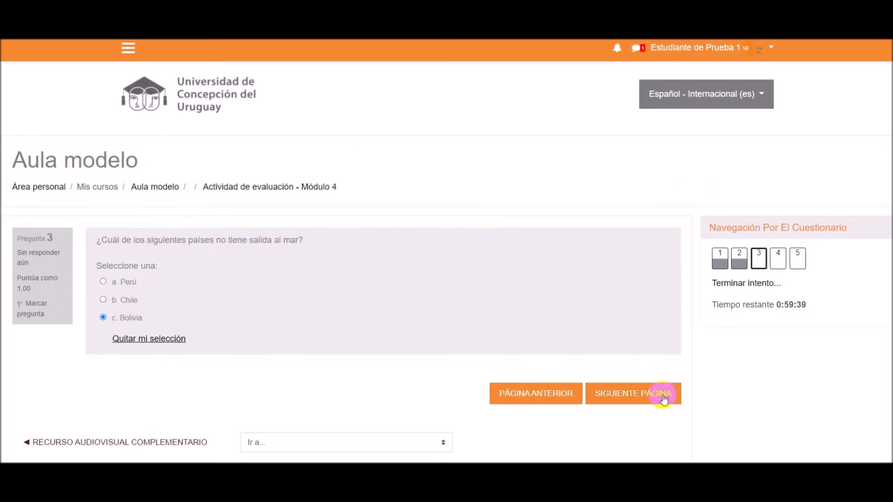
left_click(656, 389)
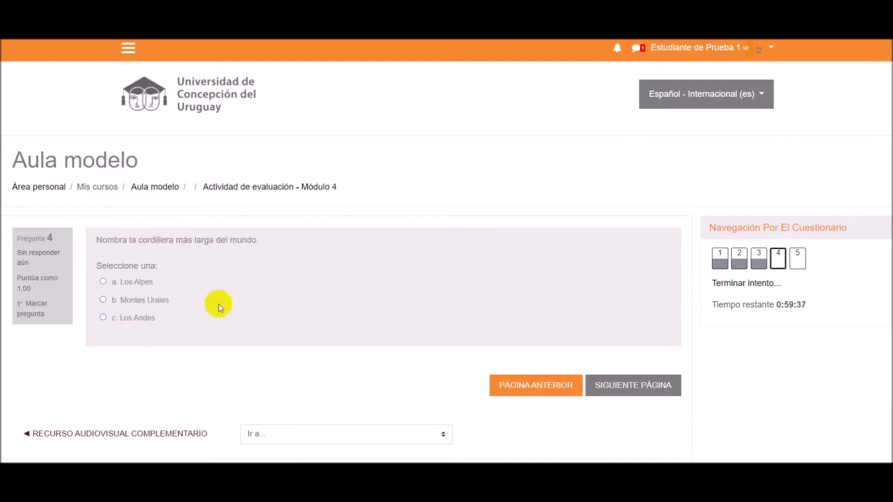
left_click(141, 321)
left_click(660, 390)
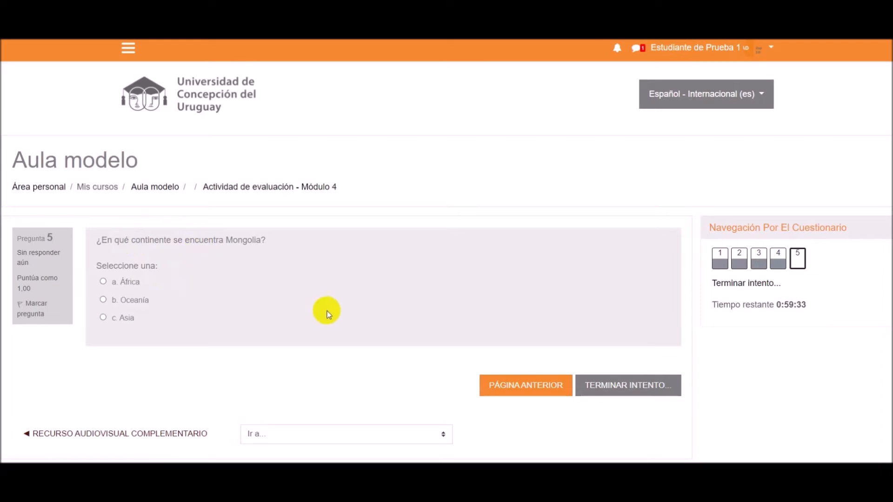
left_click(139, 318)
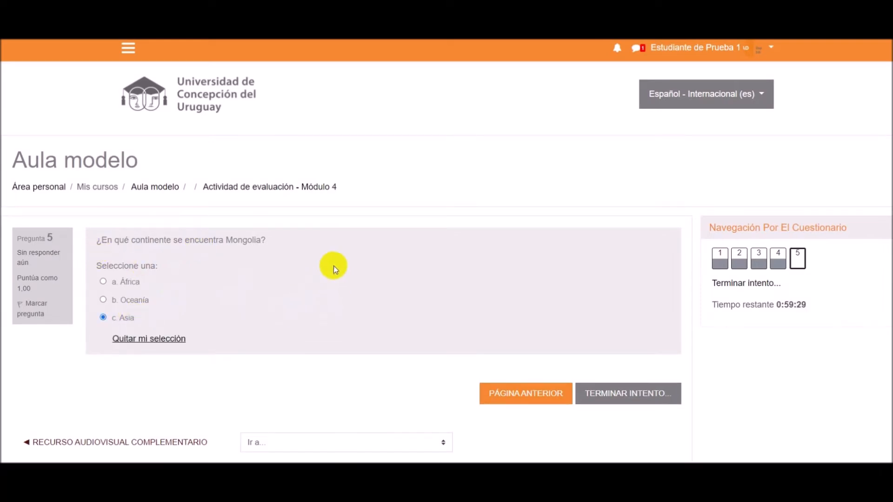
- Finish the second attempt and submit all its answers, confirming the submission
left_click(627, 393)
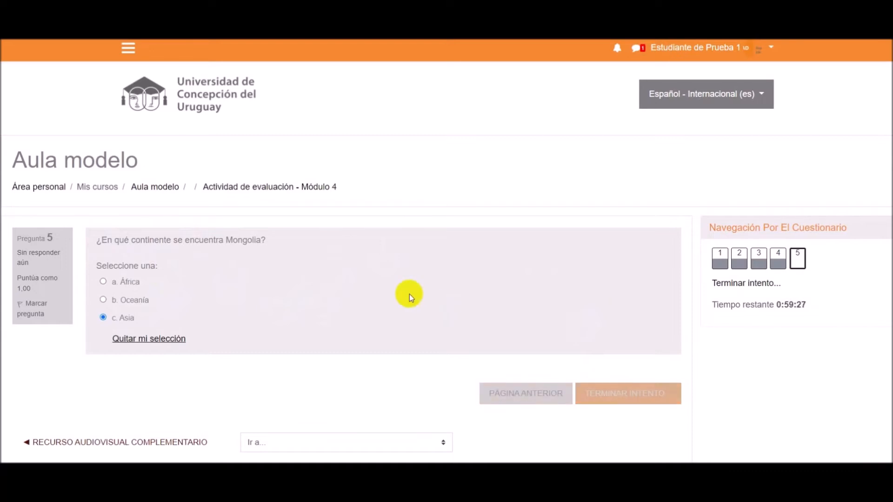
scroll(423, 255, "down", 4)
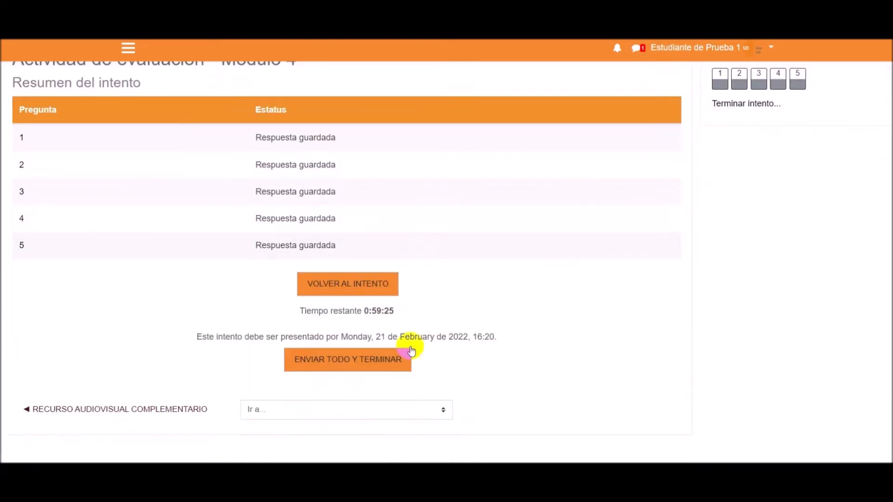
left_click(369, 360)
left_click(456, 335)
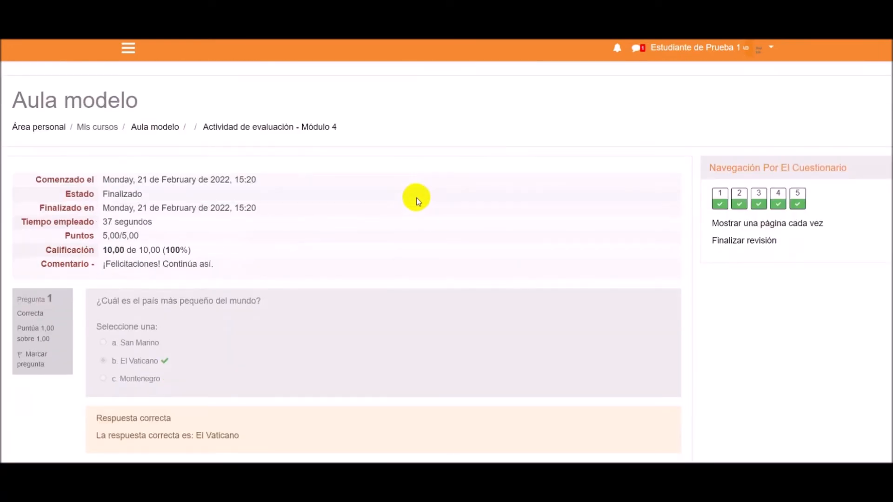
- Look through the second attempt's review, end it, and check the summary of previous attempts and whether another attempt is allowed
scroll(416, 197, "down", 10)
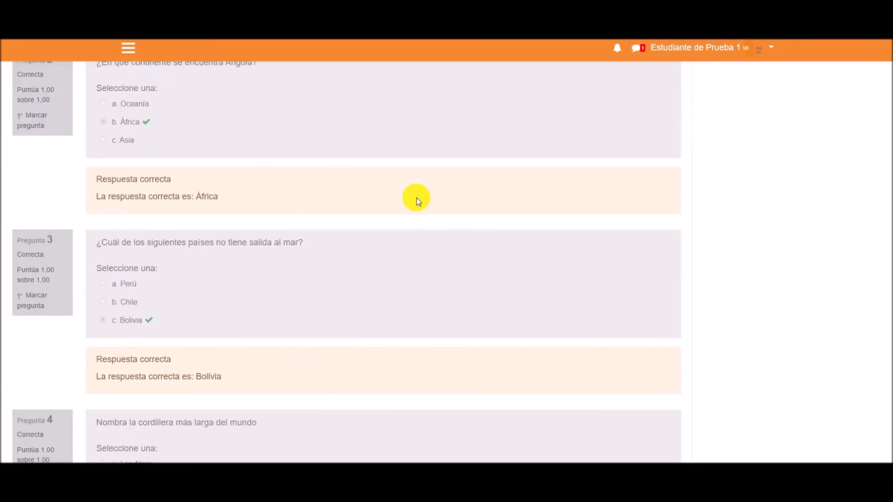
scroll(417, 197, "down", 8)
left_click(635, 266)
scroll(343, 231, "down", 4)
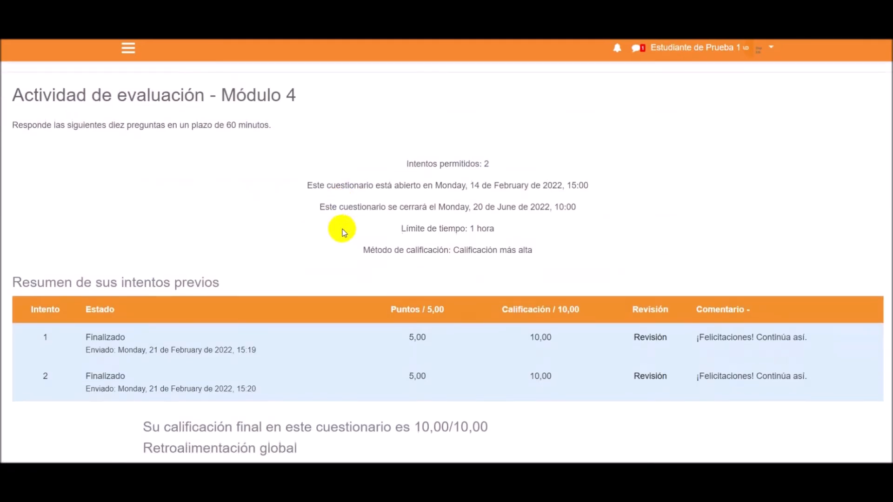
scroll(342, 230, "down", 1)
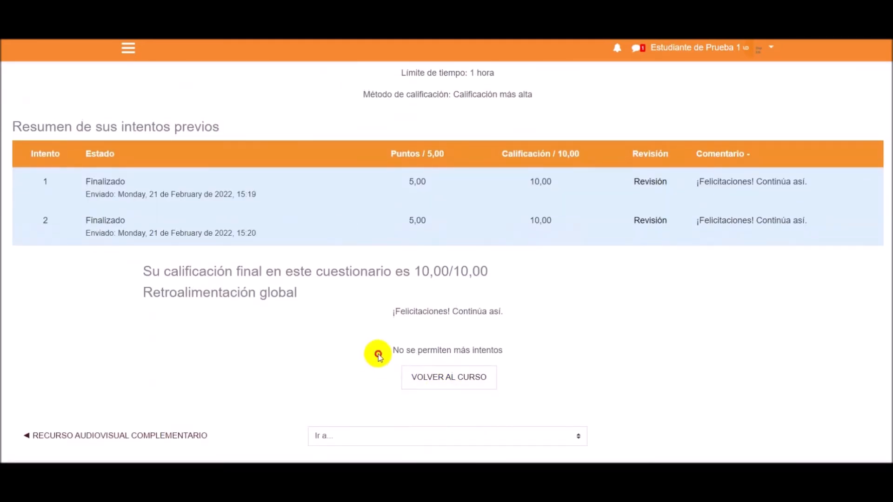
left_click_drag(375, 352, 488, 361)
scroll(502, 307, "up", 2)
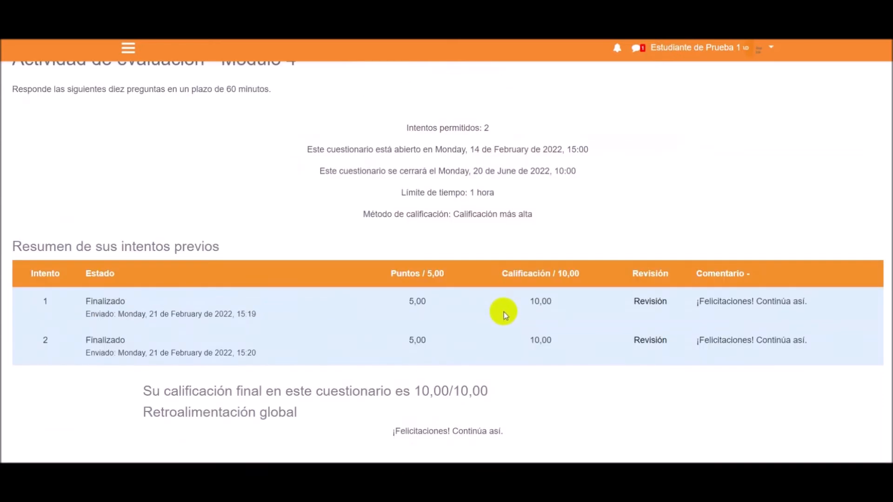
scroll(509, 314, "down", 1)
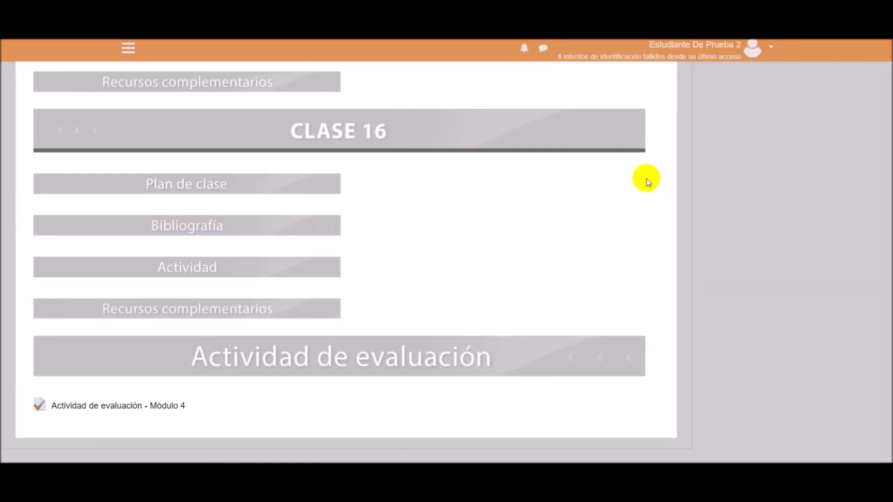
- As the second test student, open Módulo 4 of the course and its quiz "Actividad de evaluación - Módulo 4"
left_click(687, 46)
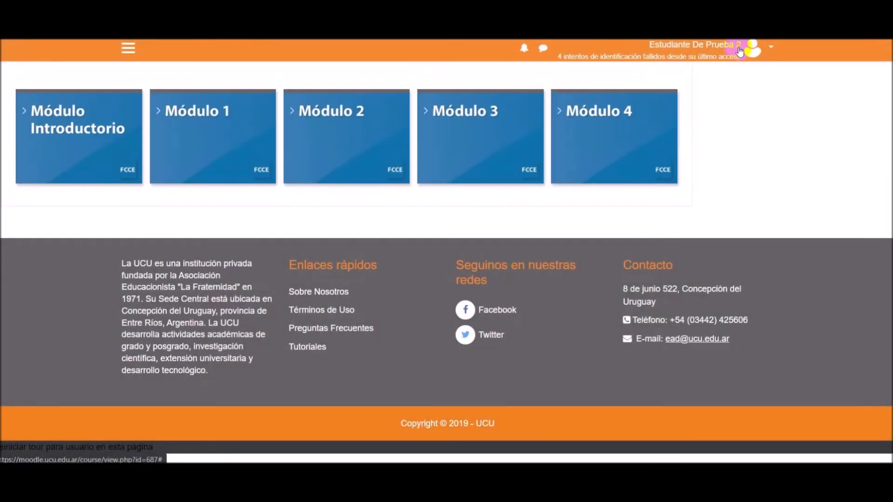
mouse_move(644, 130)
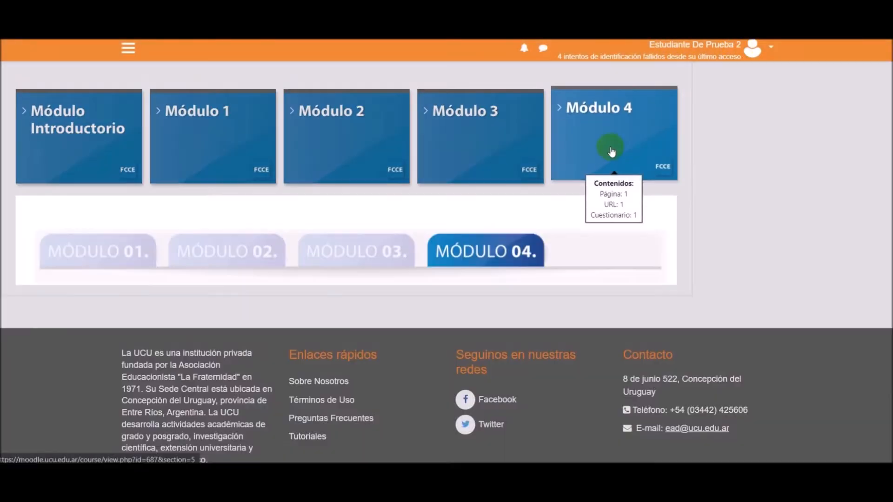
left_click(611, 152)
scroll(318, 242, "down", 15)
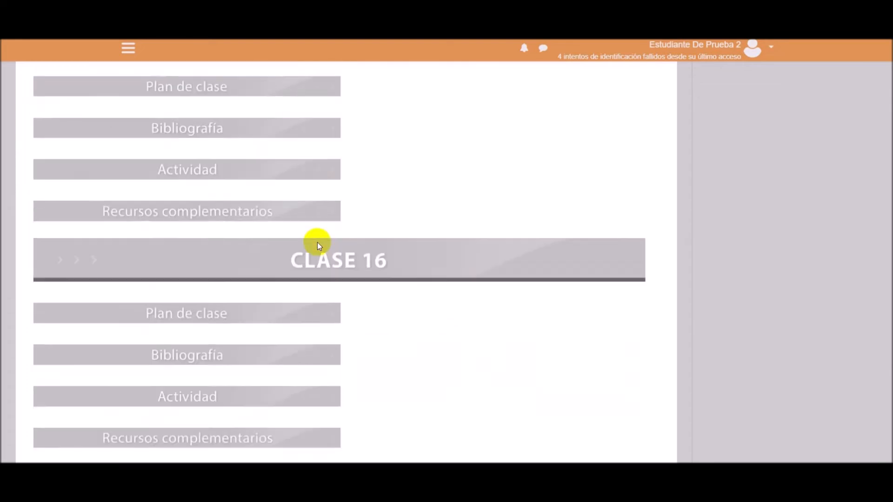
scroll(318, 242, "down", 5)
left_click(89, 289)
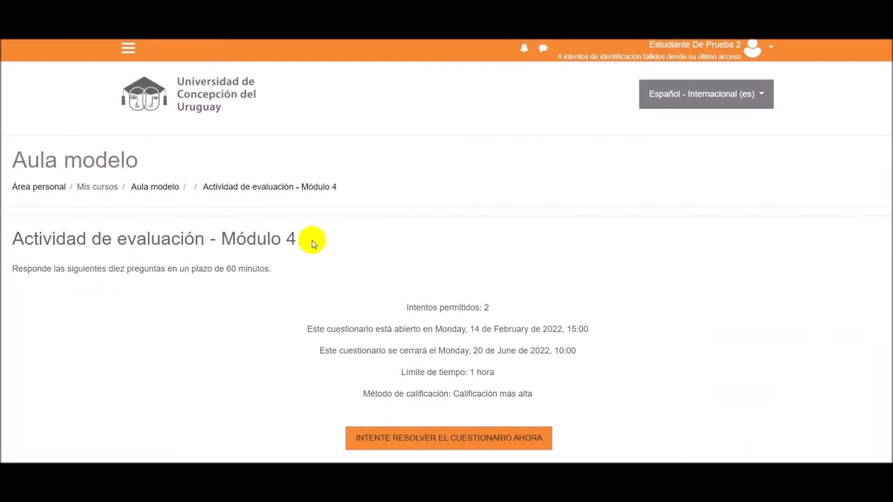
scroll(464, 265, "down", 3)
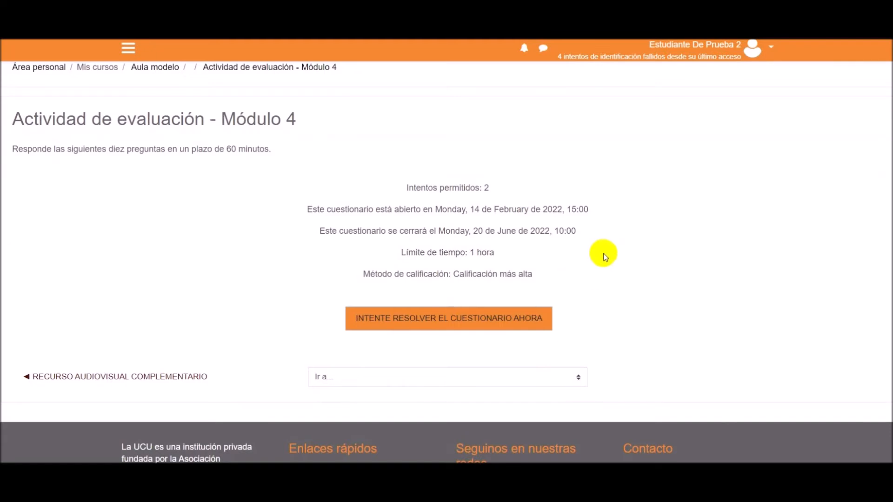
- Start the second student's first attempt and answer questions 1 and 2 with "África" and "Bolivia"
left_click(402, 319)
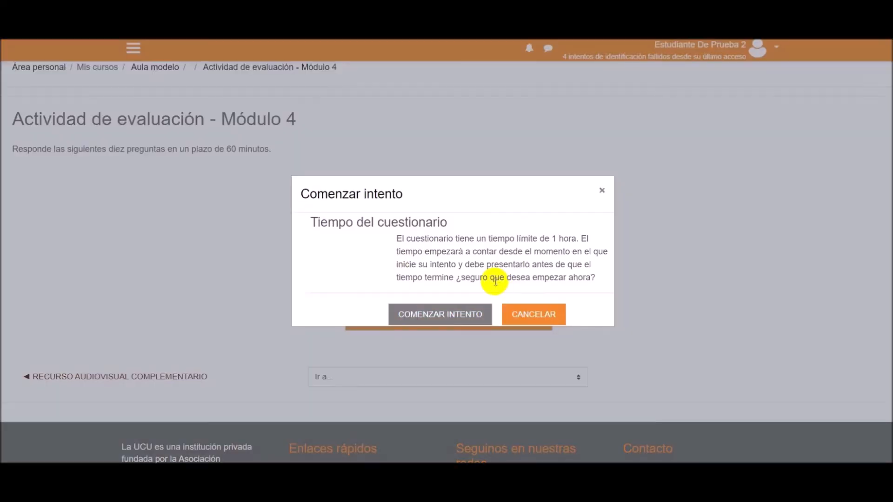
left_click(442, 315)
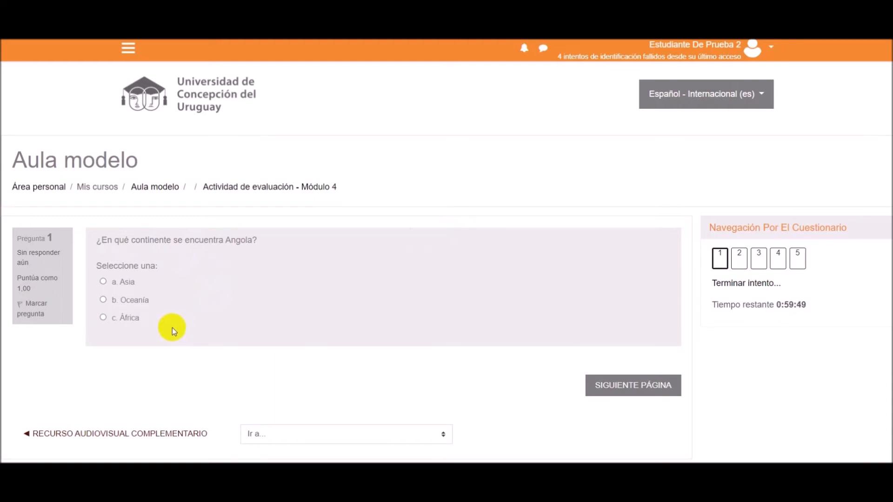
left_click(122, 316)
left_click(599, 393)
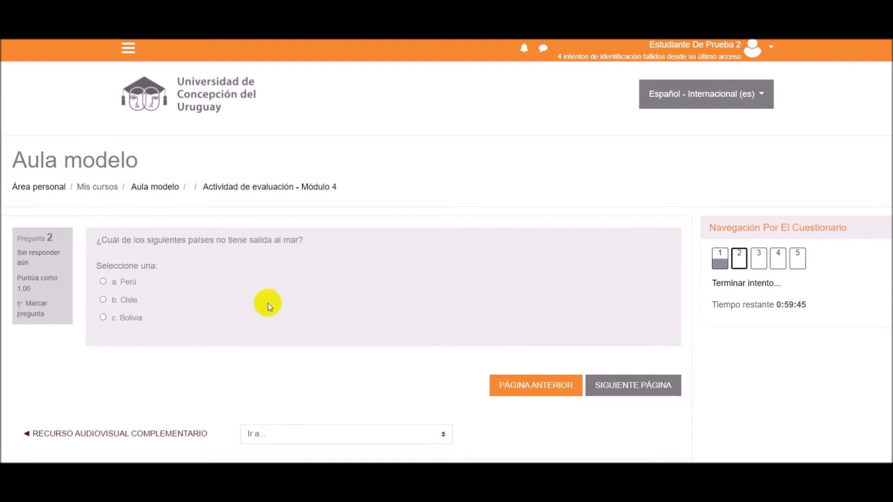
left_click(133, 317)
left_click(643, 394)
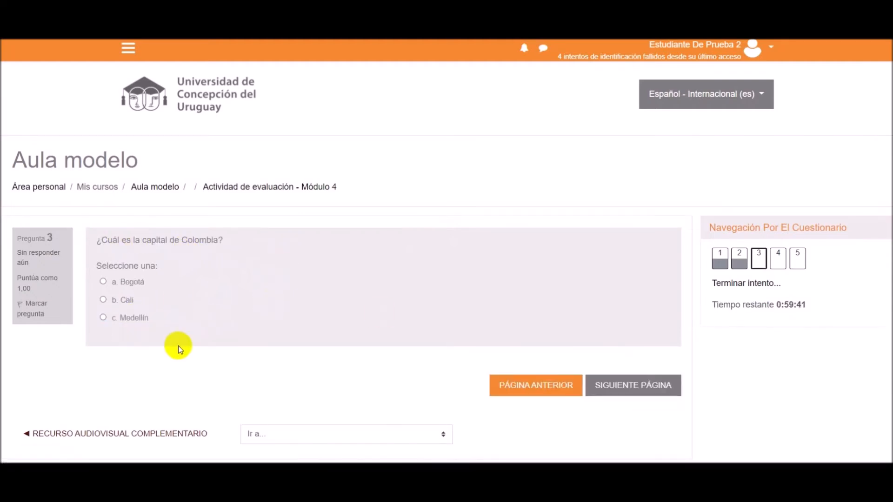
- Answer question 3 with "Bogotá", question 4 with "Montevideo" and question 5 with "Los Andes"
left_click_drag(148, 281, 121, 280)
left_click_drag(148, 319, 122, 318)
left_click(124, 284)
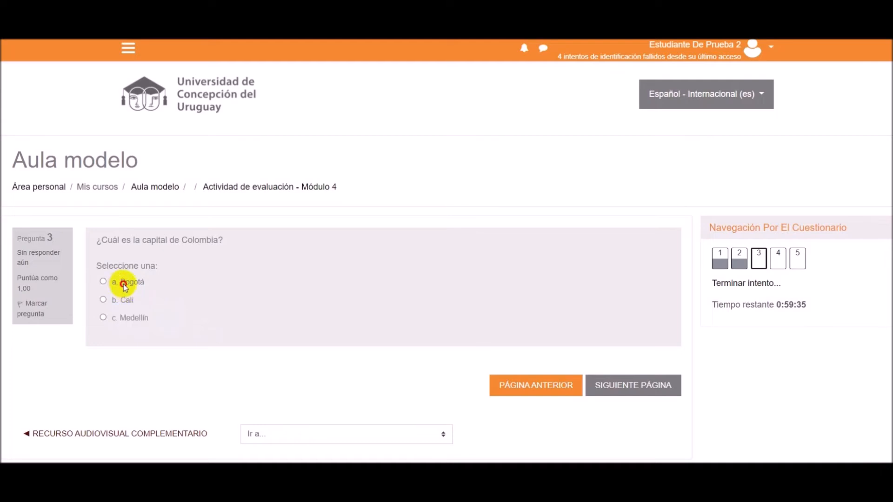
left_click(125, 284)
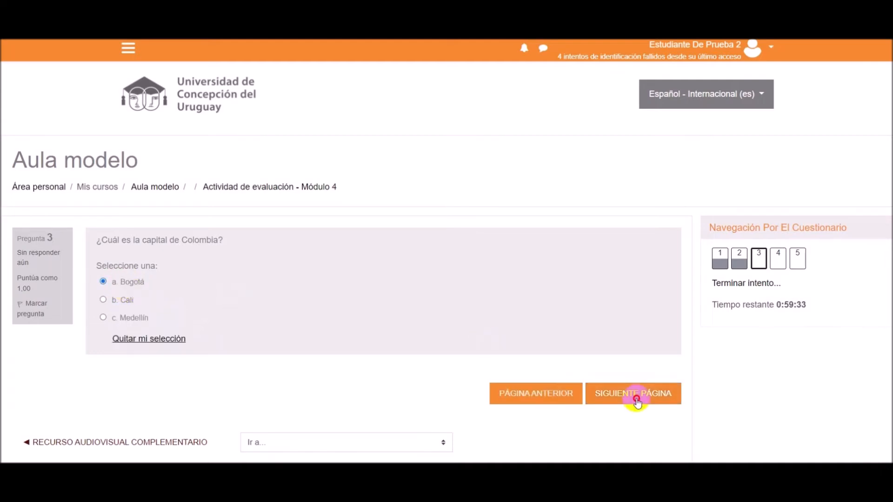
left_click(637, 401)
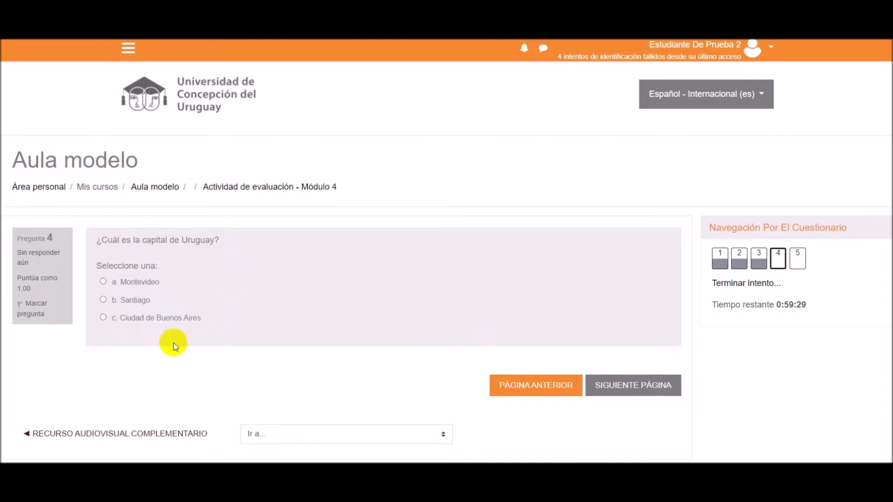
left_click(122, 283)
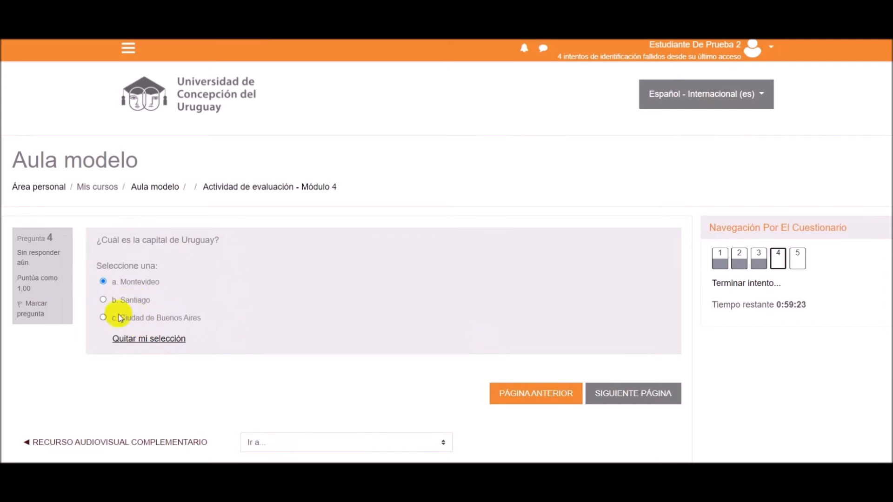
left_click(623, 396)
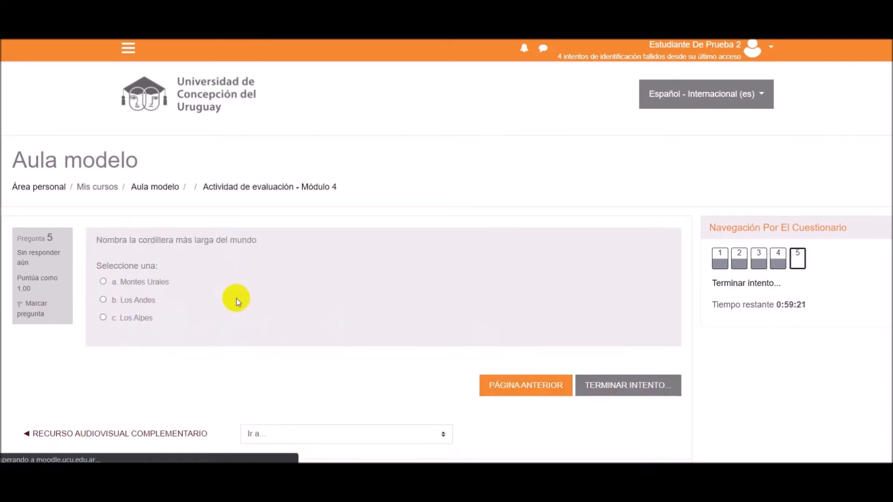
left_click(127, 300)
- Finish the second student's first attempt and submit all its answers, confirming the submission
left_click(656, 396)
scroll(398, 249, "down", 3)
scroll(400, 249, "down", 2)
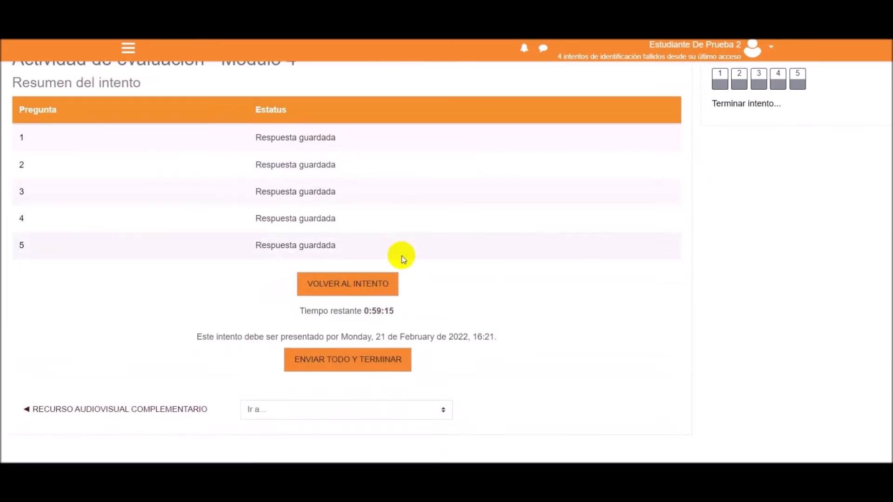
left_click(371, 361)
left_click(460, 338)
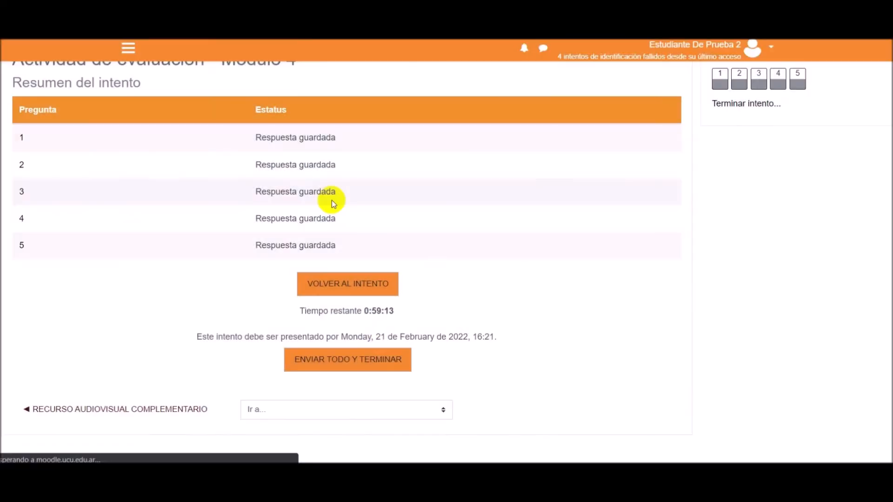
- Look through the corrected answers of the submitted attempt and end the review to return to the quiz summary
scroll(392, 189, "down", 15)
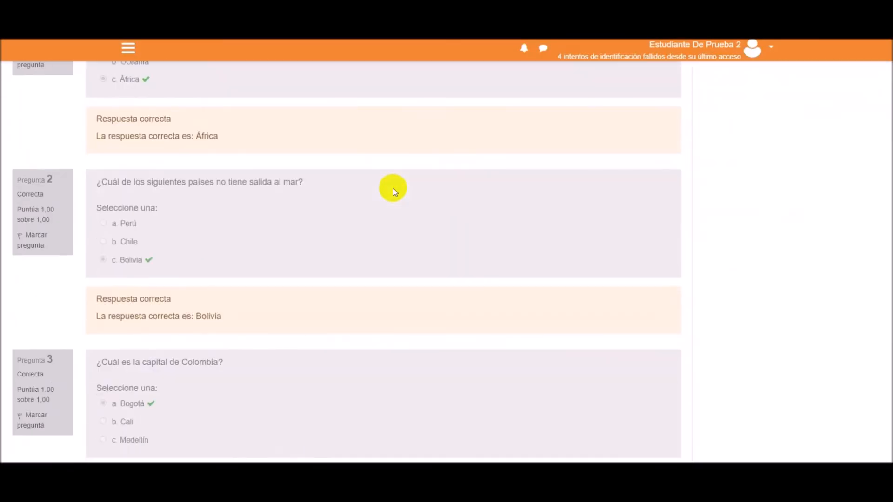
scroll(392, 188, "down", 2)
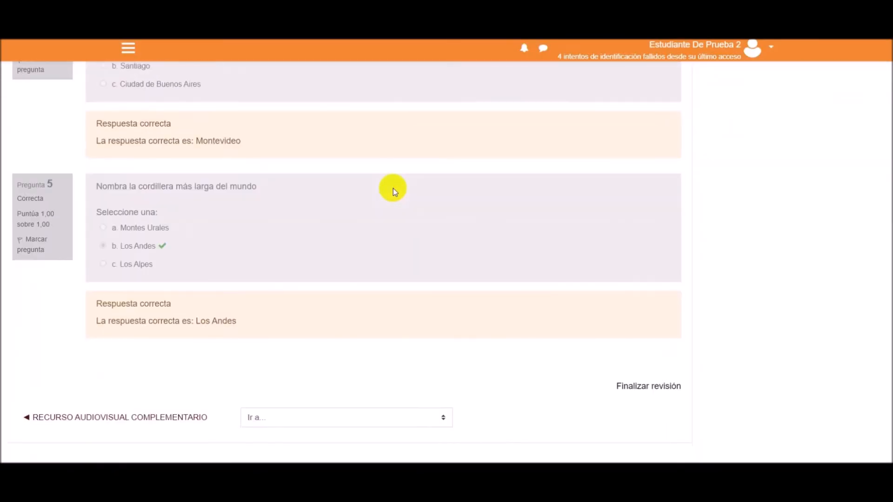
left_click(658, 380)
scroll(521, 211, "down", 6)
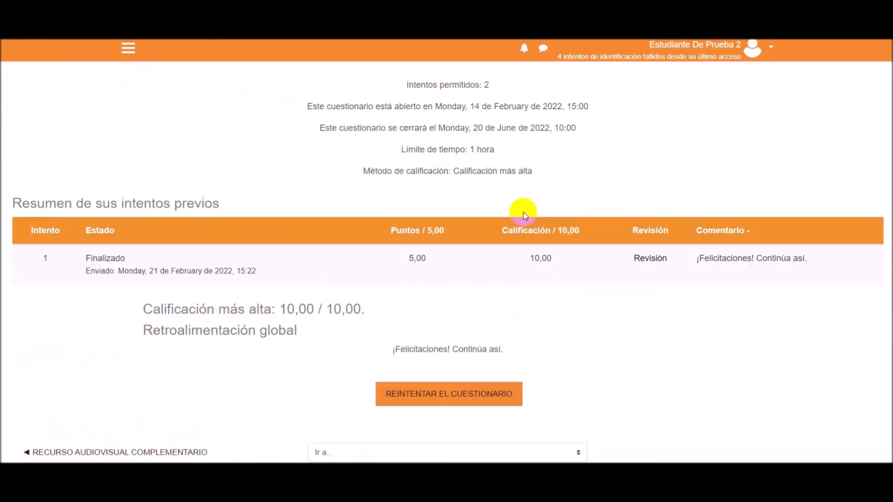
- Retry the quiz as the second student, answering the Mongolia question with "Asia" and the most-islands question with "Suecia"
left_click(453, 318)
left_click(453, 317)
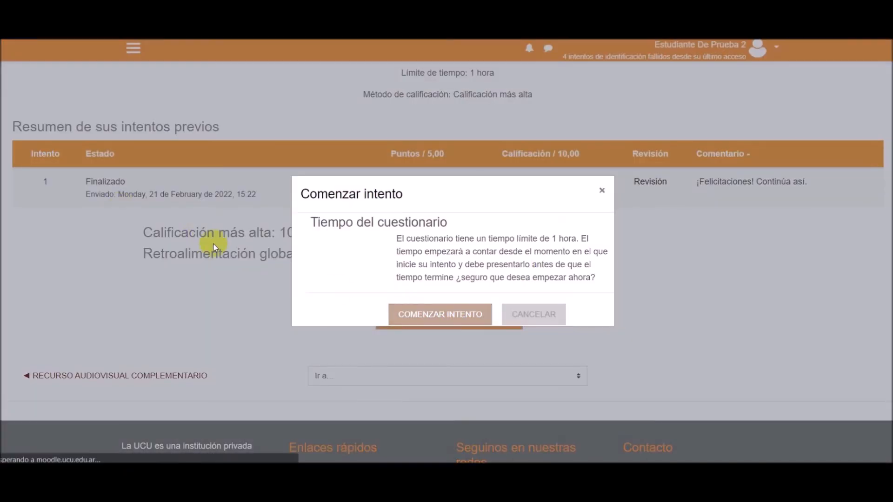
scroll(269, 211, "down", 1)
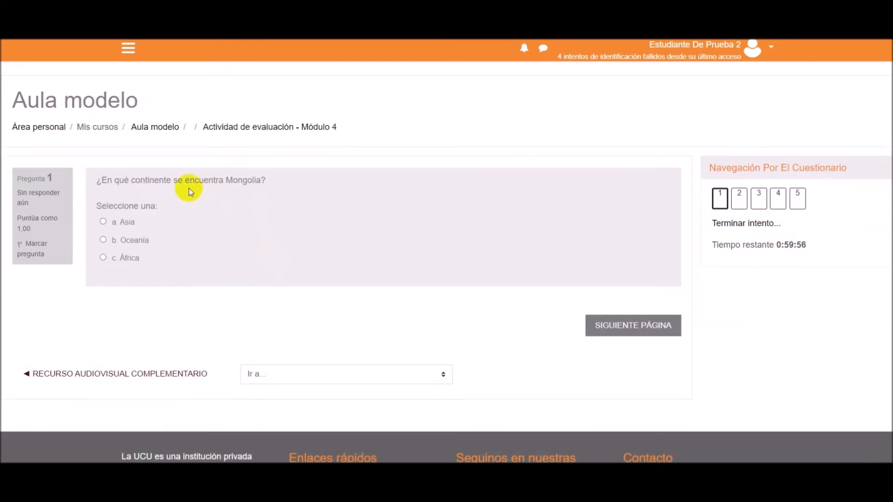
left_click(123, 222)
left_click(662, 335)
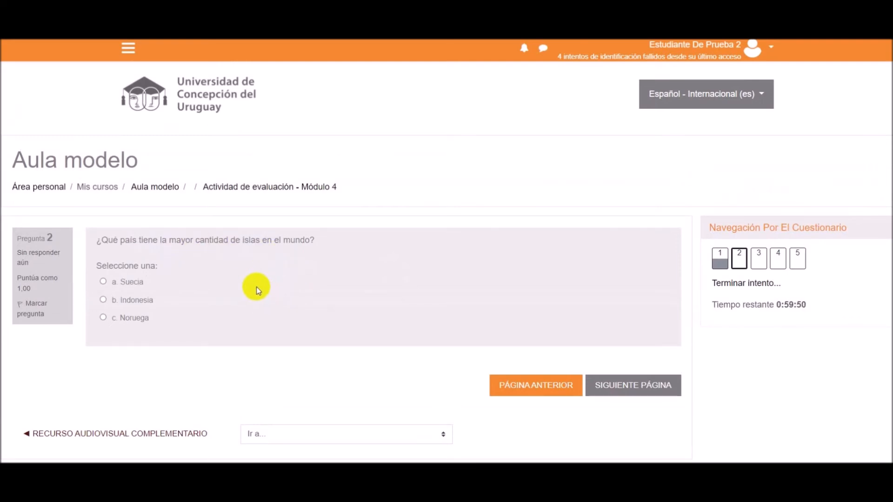
left_click(128, 282)
left_click(628, 385)
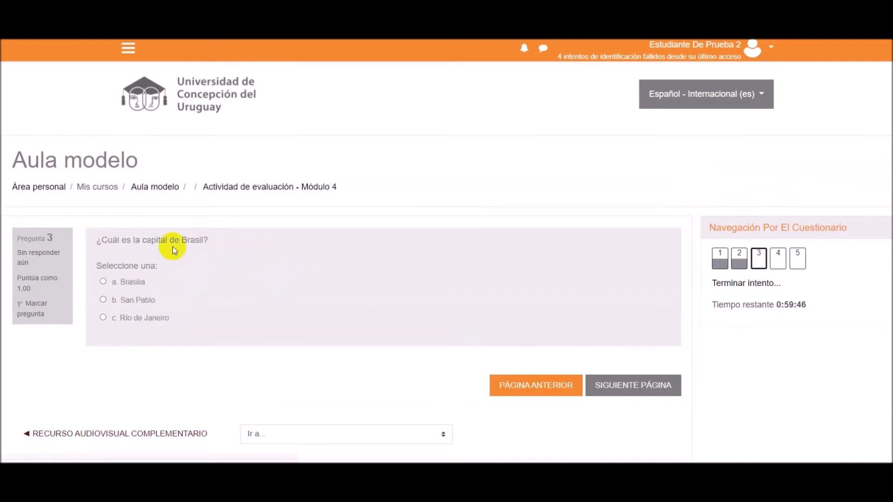
- Answer questions 3 to 5 of the retry with "Brasilia", "El Vaticano" and "Más de 40 millones"
left_click(124, 282)
left_click(623, 397)
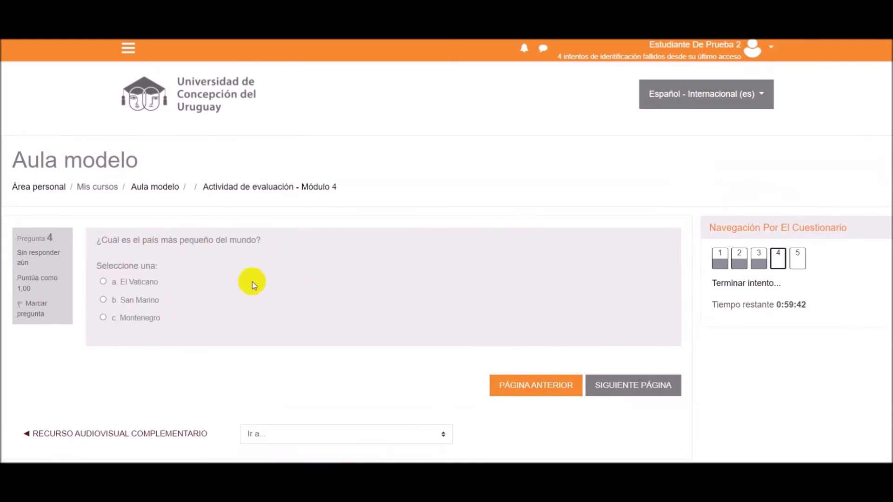
left_click(134, 281)
left_click(637, 395)
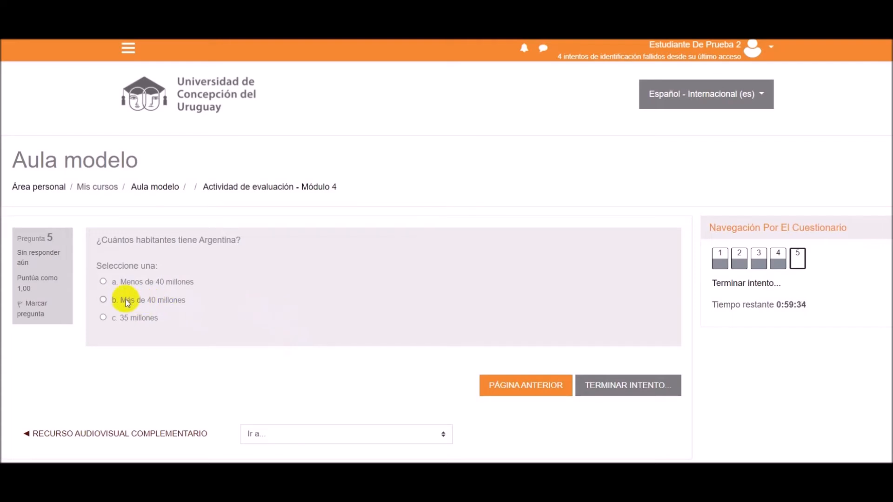
left_click(102, 299)
- Finish the second student's retry and submit all its answers, confirming the submission
scroll(344, 228, "down", 1)
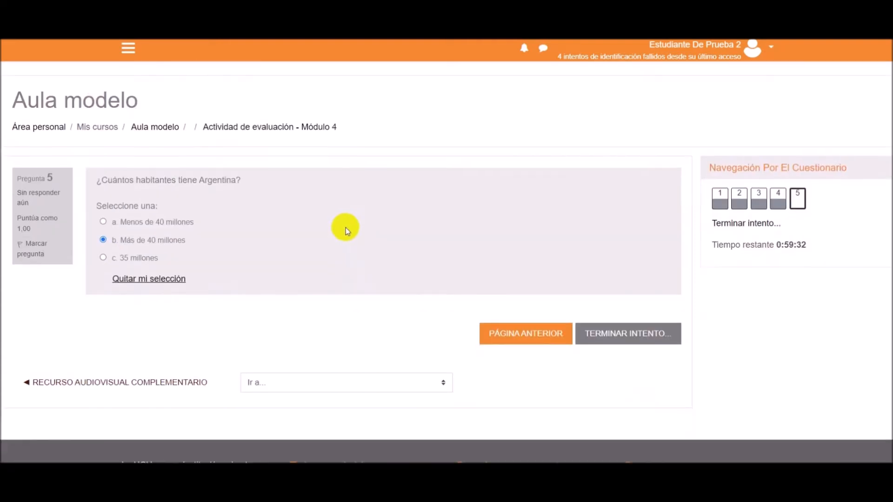
scroll(345, 228, "down", 1)
left_click(656, 274)
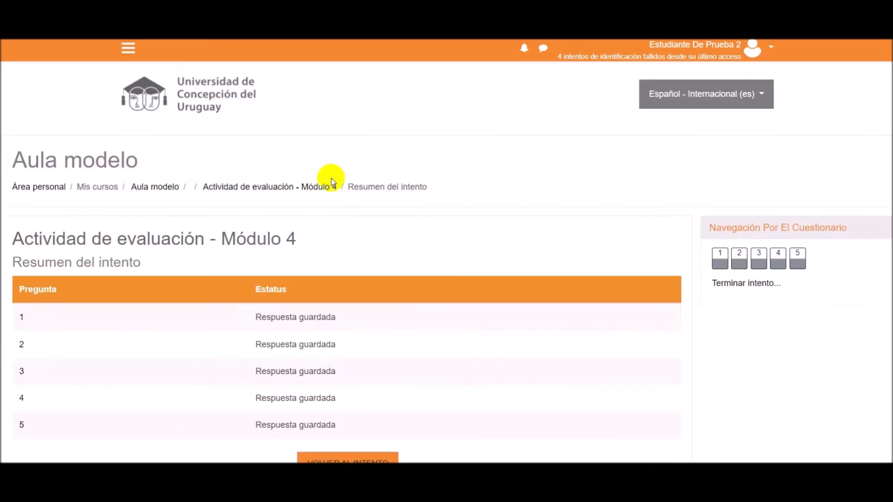
scroll(423, 243, "down", 3)
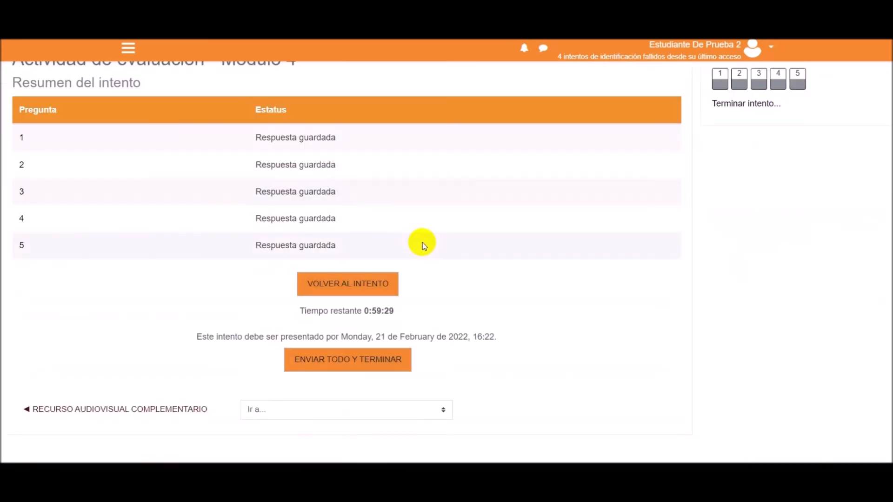
left_click(344, 359)
left_click(439, 340)
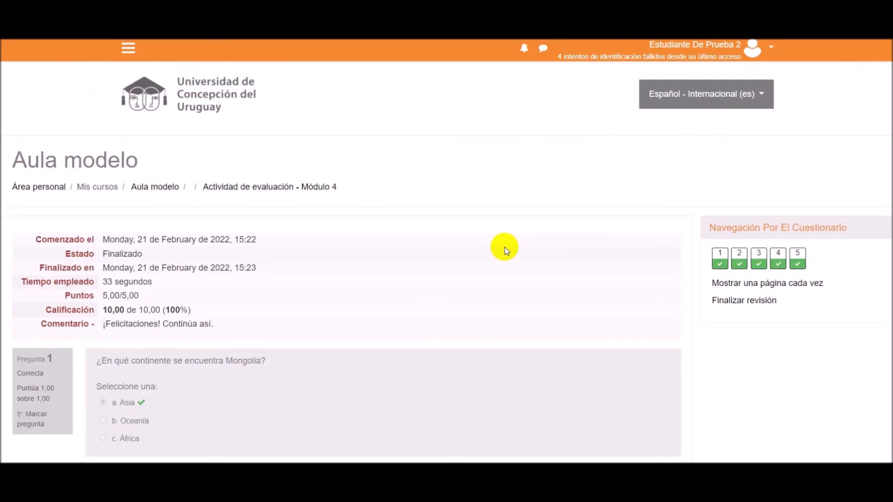
- Look through the retry's corrected answers, end the review, and check the attempts summary and the number of attempts allowed
scroll(505, 248, "down", 5)
scroll(505, 248, "down", 14)
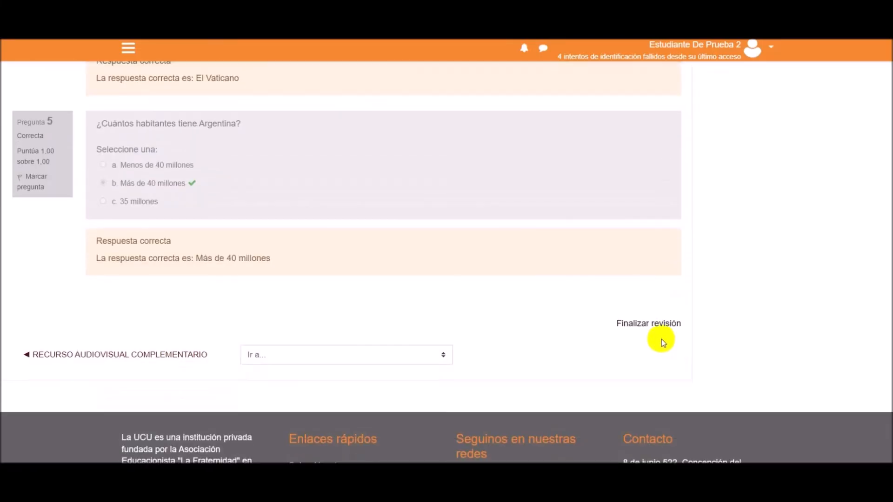
left_click(651, 323)
scroll(413, 256, "down", 4)
scroll(435, 347, "down", 2)
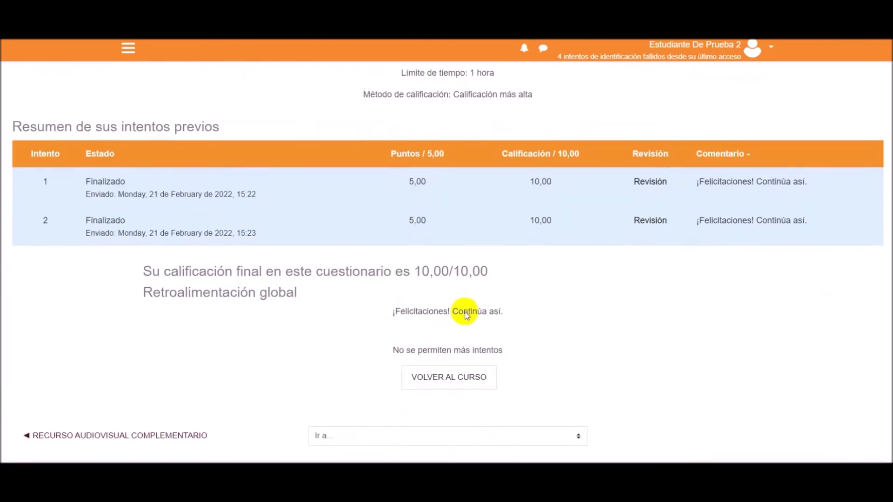
scroll(513, 334, "up", 1)
scroll(513, 335, "up", 1)
left_click_drag(395, 127, 489, 132)
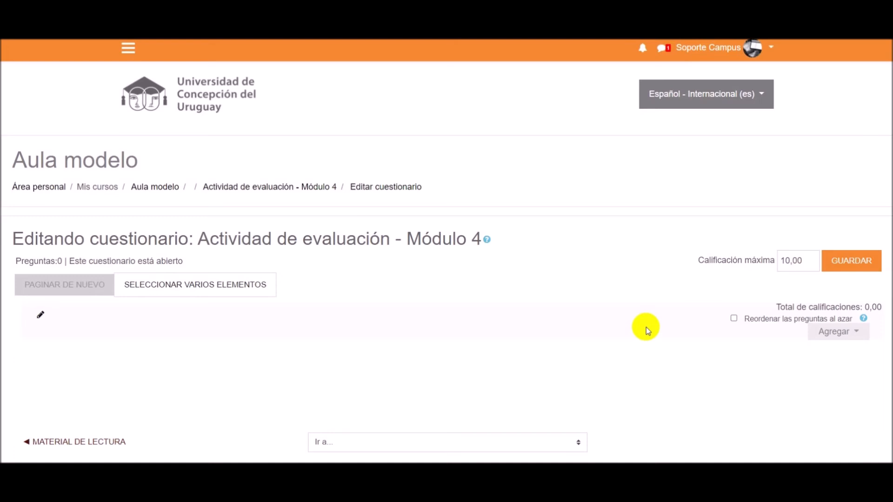
- Add a random question to the empty quiz, drawn from a new category named "Módulo 1 - Tema 1" under the quiz's top category
scroll(546, 275, "down", 2)
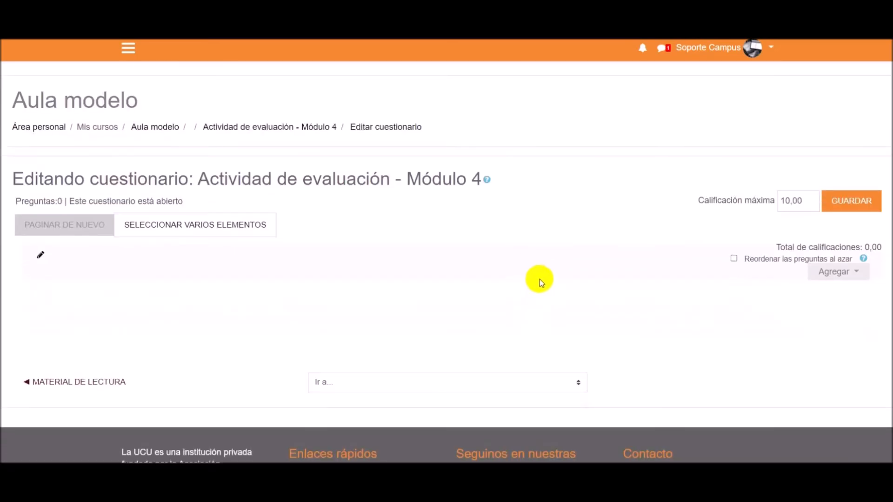
left_click(825, 274)
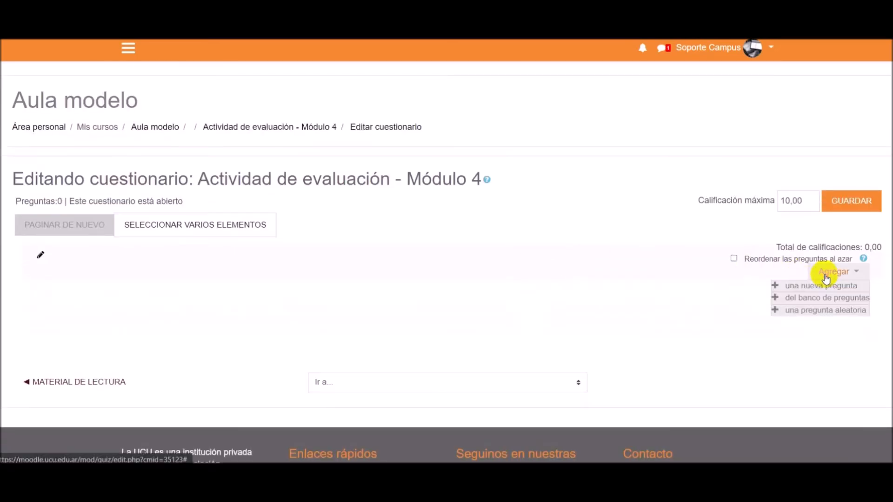
left_click(799, 315)
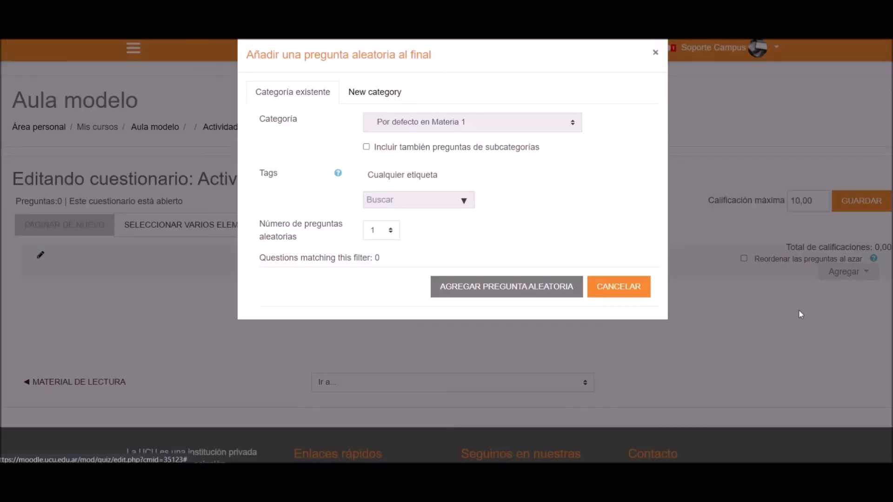
left_click(364, 93)
left_click(404, 120)
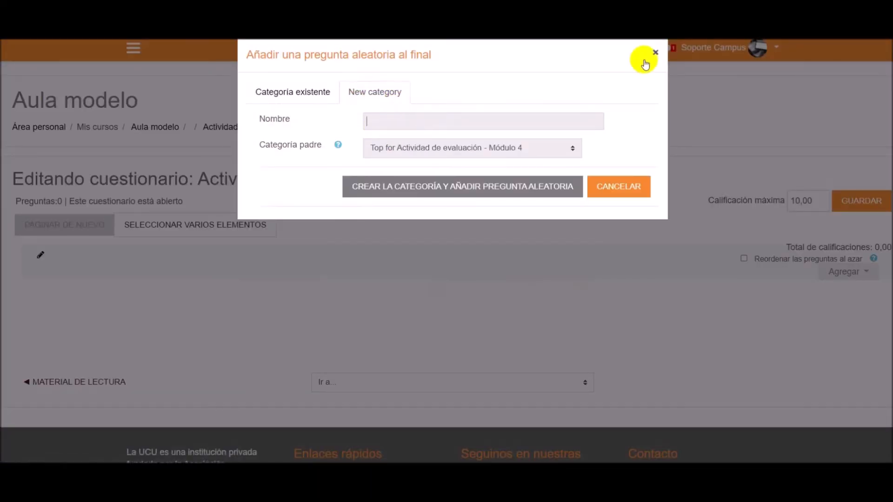
type("Módulo 1 - Tema 1")
left_click(390, 190)
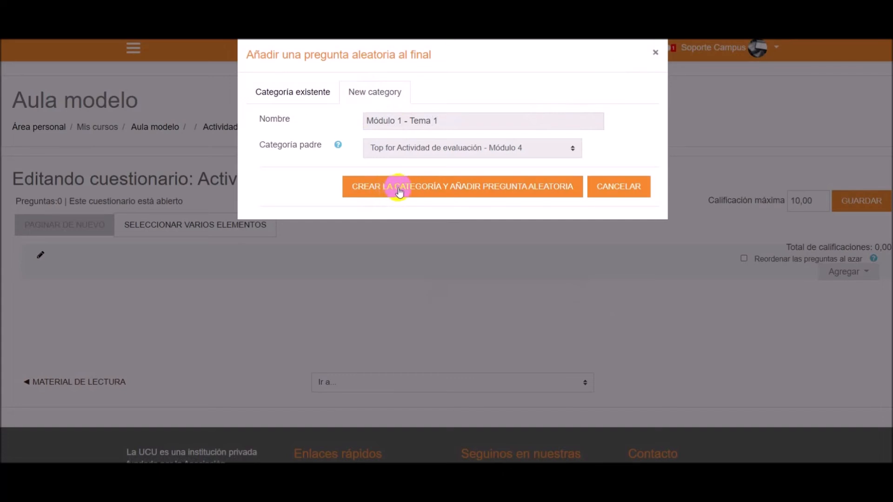
left_click(399, 192)
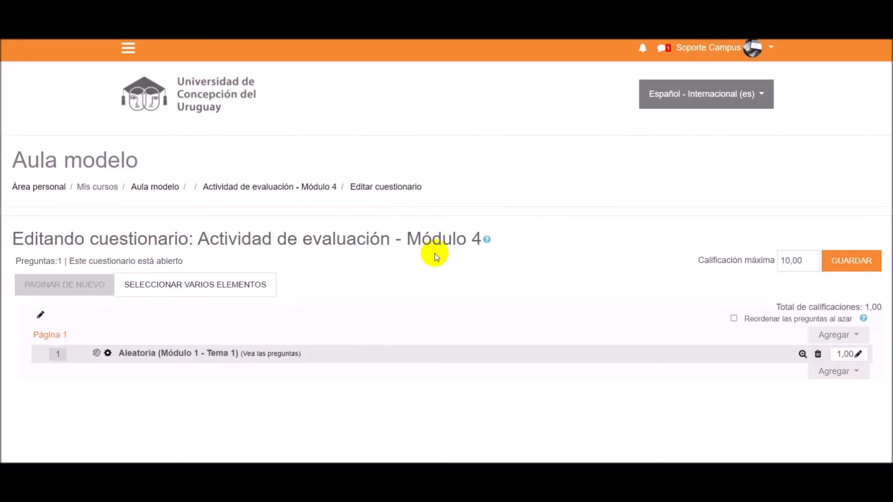
- Open the question bank for the random question's category and review the questions it contains
scroll(435, 253, "down", 3)
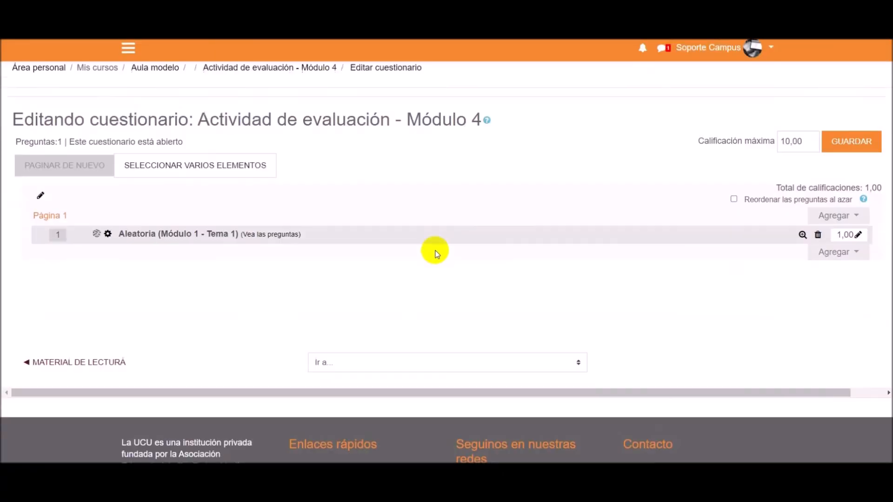
left_click(265, 237)
scroll(515, 269, "down", 4)
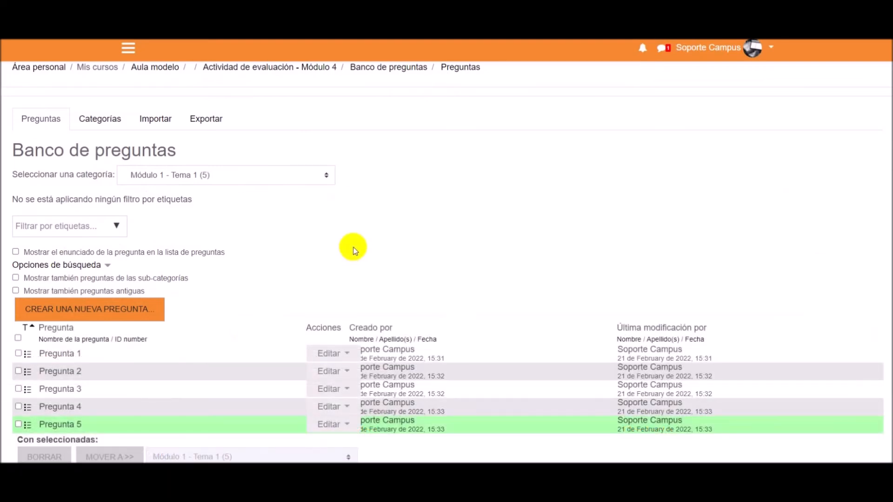
scroll(353, 251, "down", 1)
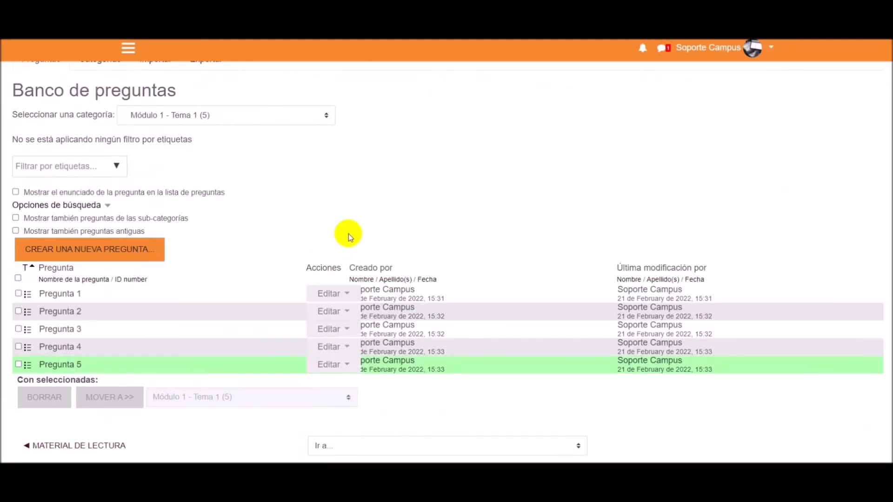
scroll(293, 233, "up", 2)
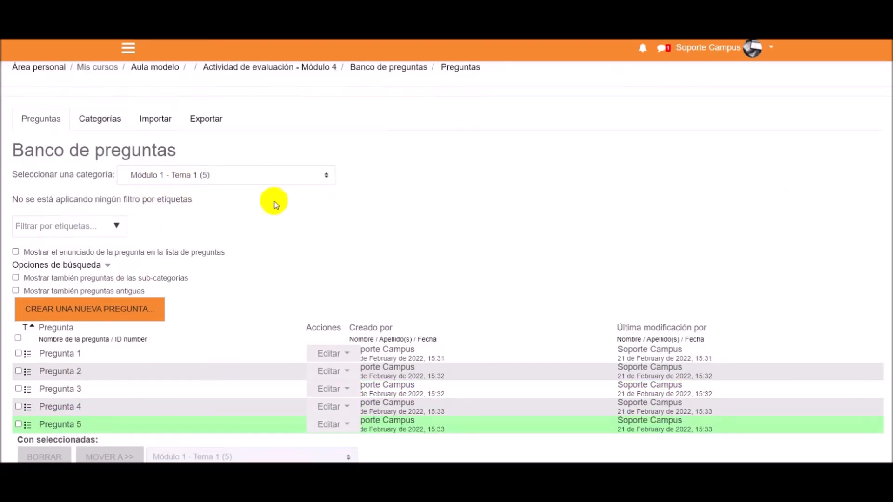
scroll(274, 205, "down", 2)
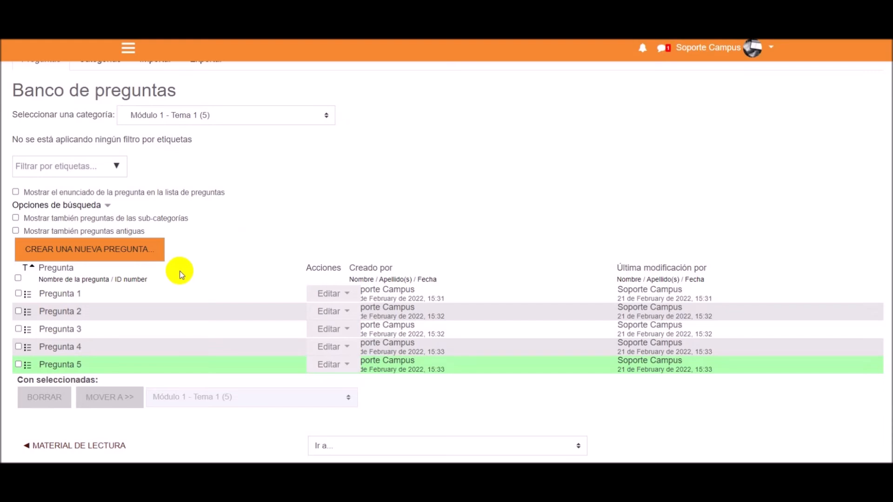
scroll(179, 269, "up", 2)
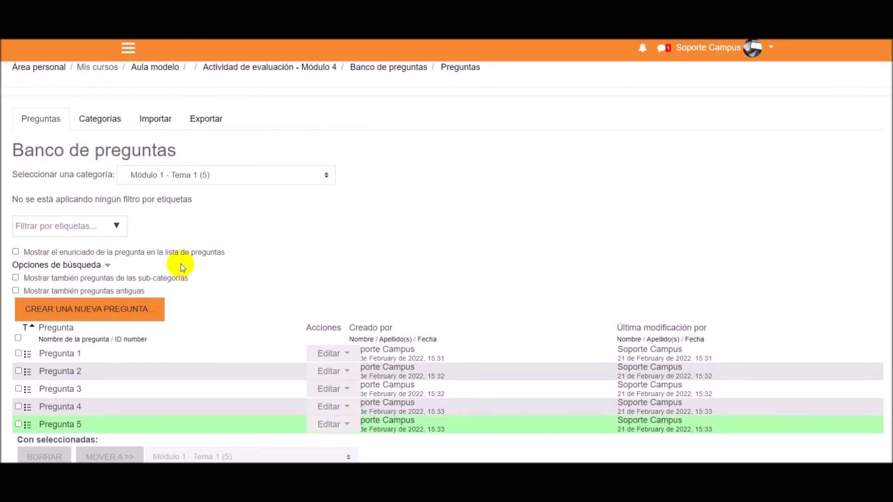
scroll(296, 233, "up", 2)
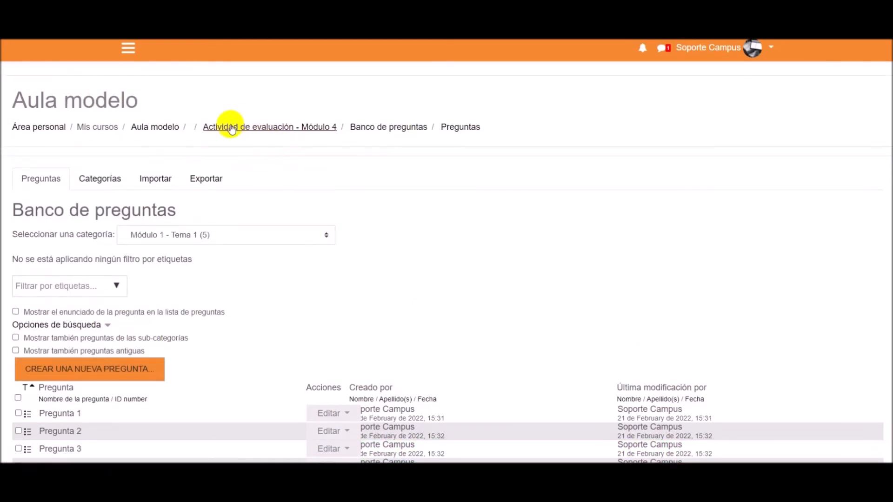
- Return to the question editing page of "Actividad de evaluación - Módulo 4" and check the first random question's category
left_click(267, 131)
scroll(676, 214, "down", 1)
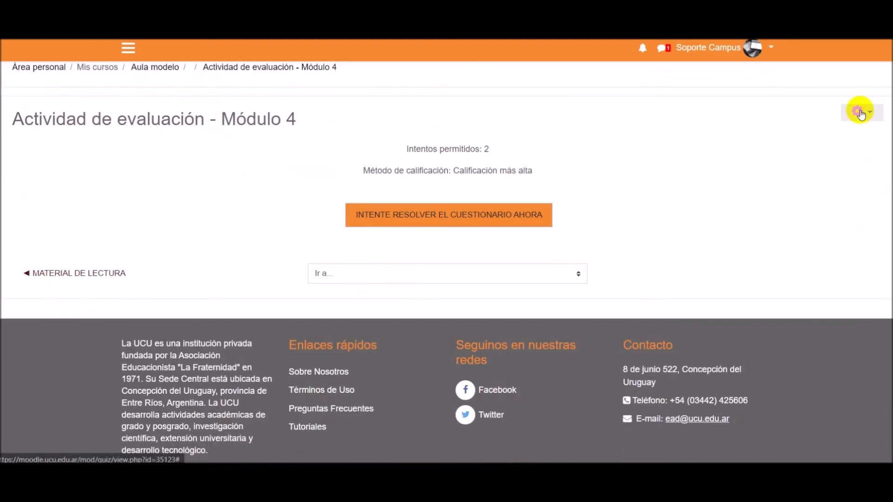
left_click(858, 111)
left_click(785, 179)
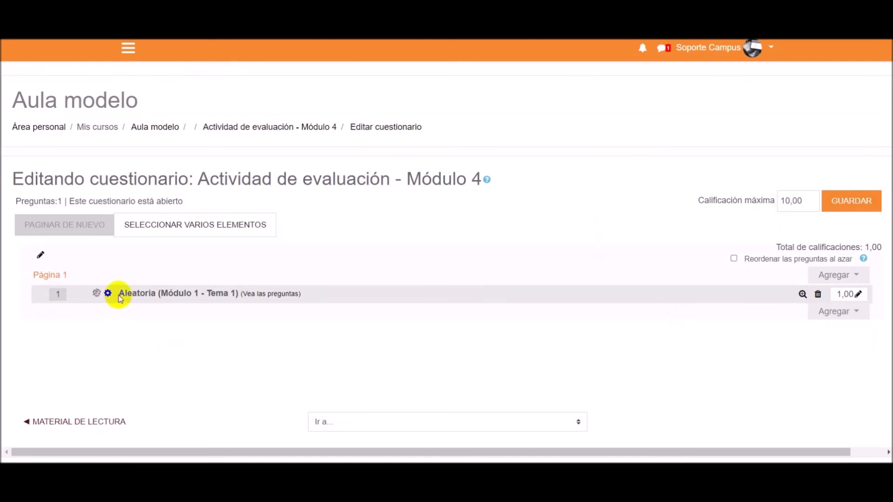
left_click_drag(121, 294, 233, 292)
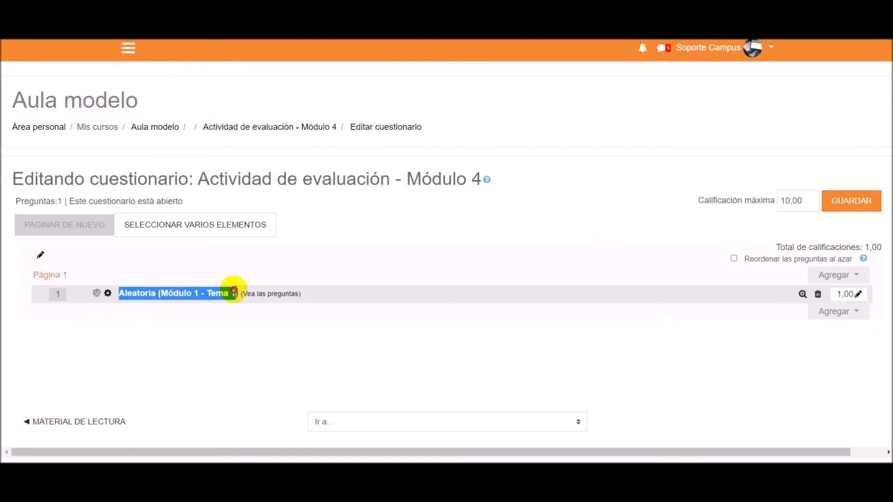
left_click(272, 336)
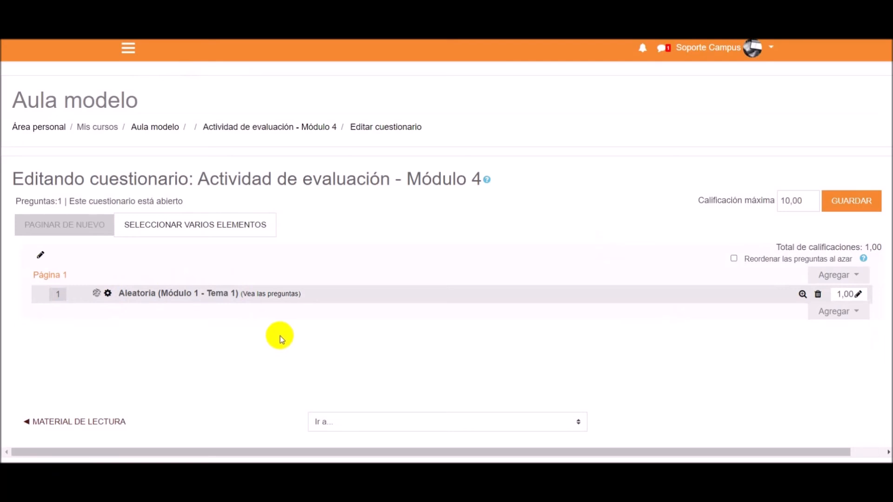
- Add one more random question at the end of the quiz from the existing category "Módulo 1 - Tema 1"
left_click(822, 318)
left_click(806, 352)
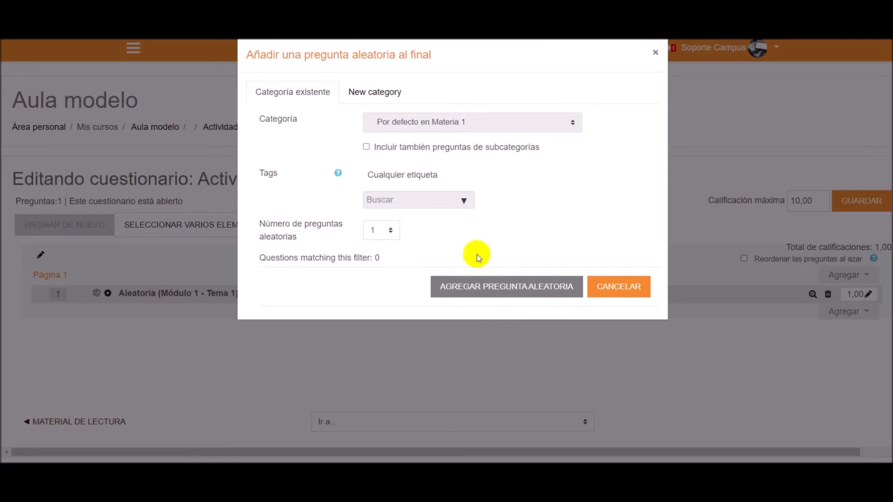
left_click(428, 123)
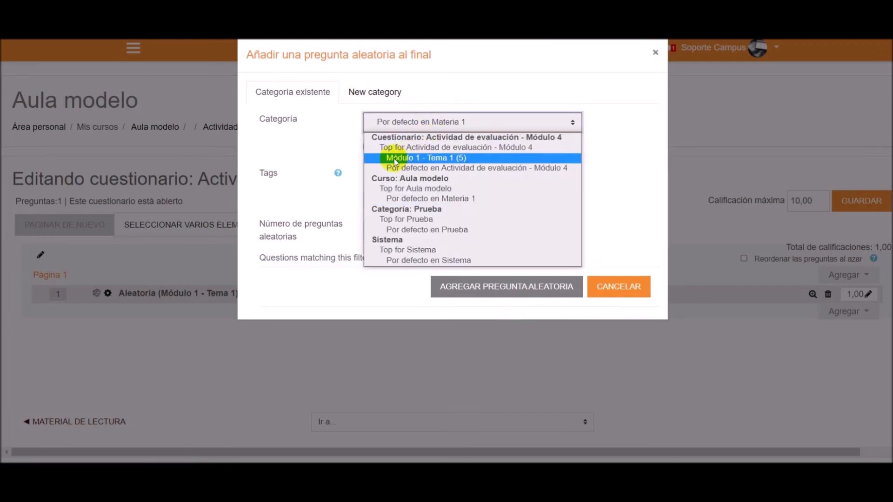
left_click(445, 158)
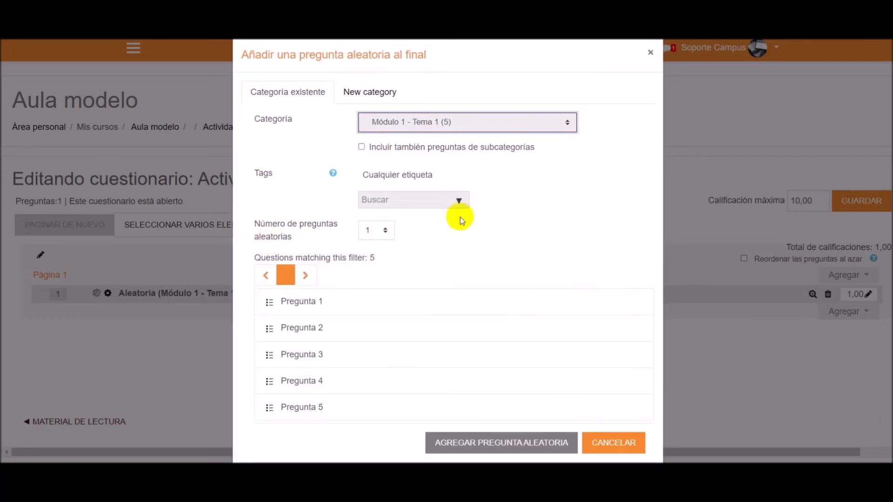
left_click(468, 445)
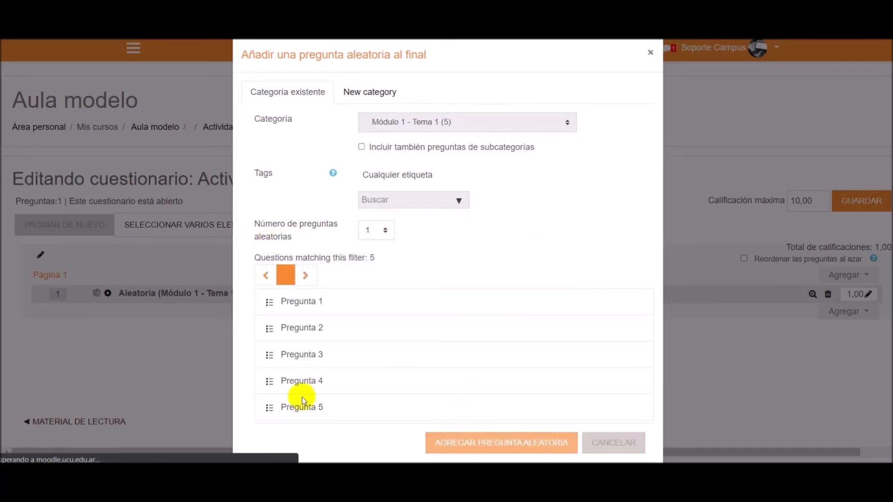
- Add a third random question to the quiz, creating the new category "Módulo 4 - Tema 2" for it
scroll(197, 288, "down", 2)
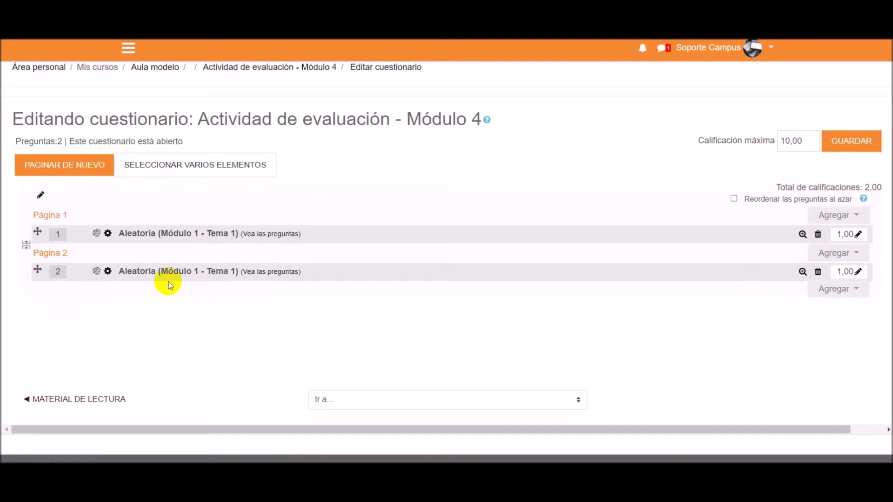
left_click(825, 289)
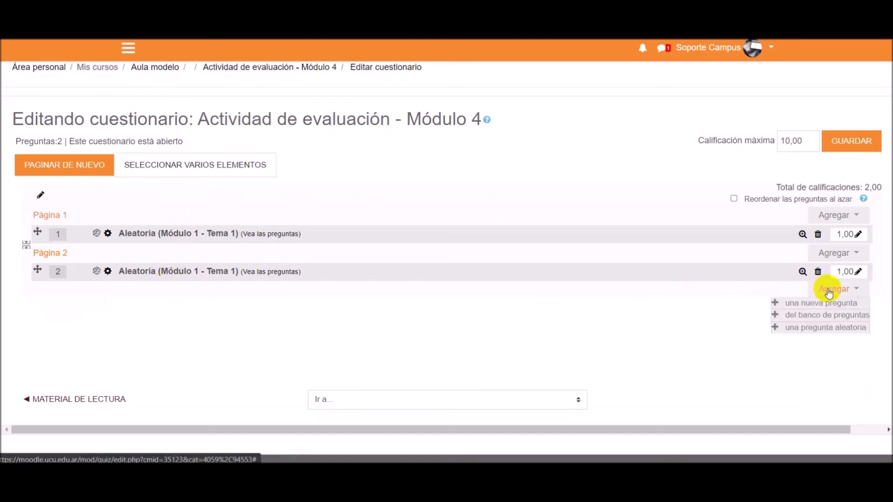
left_click(812, 328)
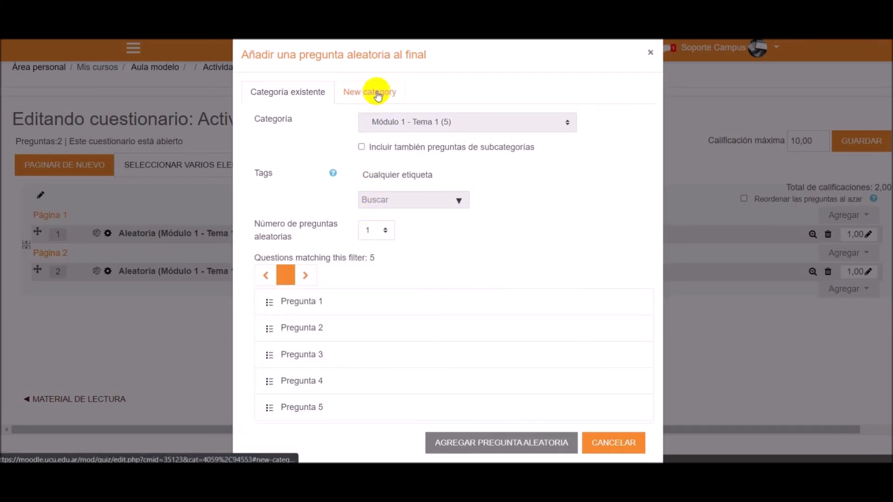
left_click(378, 96)
left_click(395, 120)
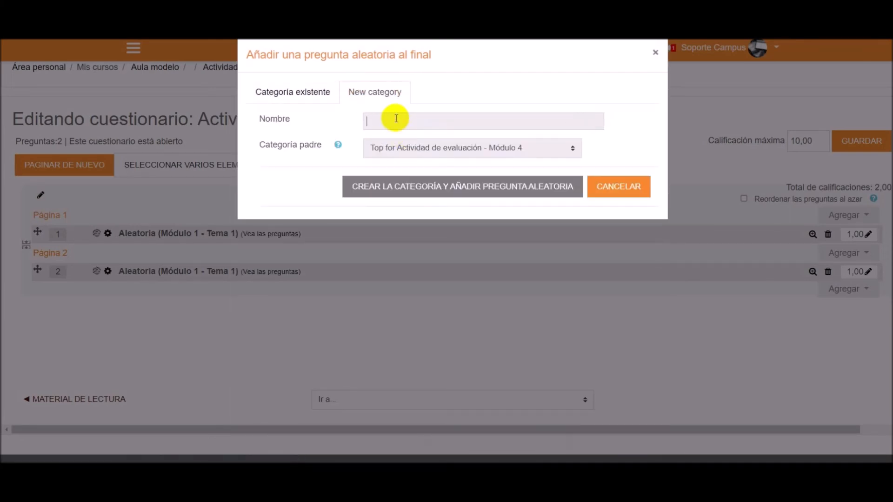
type("Módulo 4 - Tema 2")
left_click(396, 185)
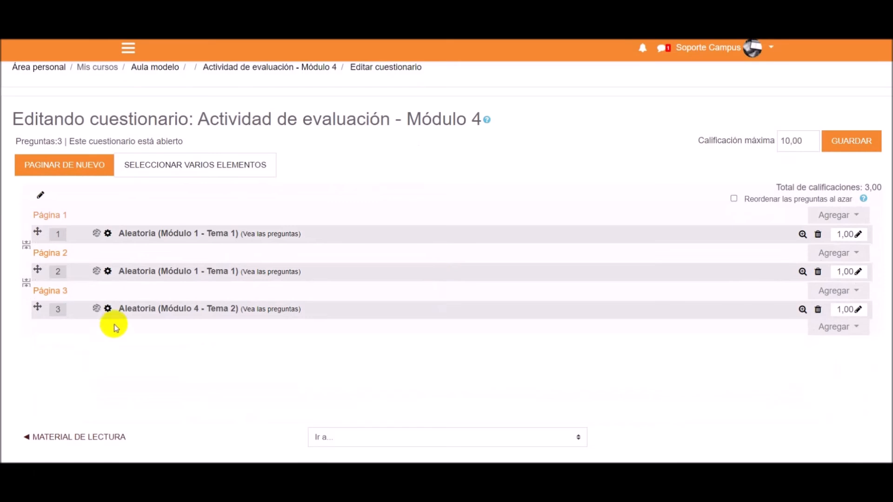
- Review the "Módulo 4 - Tema 2" questions in the question bank and return to the quiz's question editing page
left_click(271, 312)
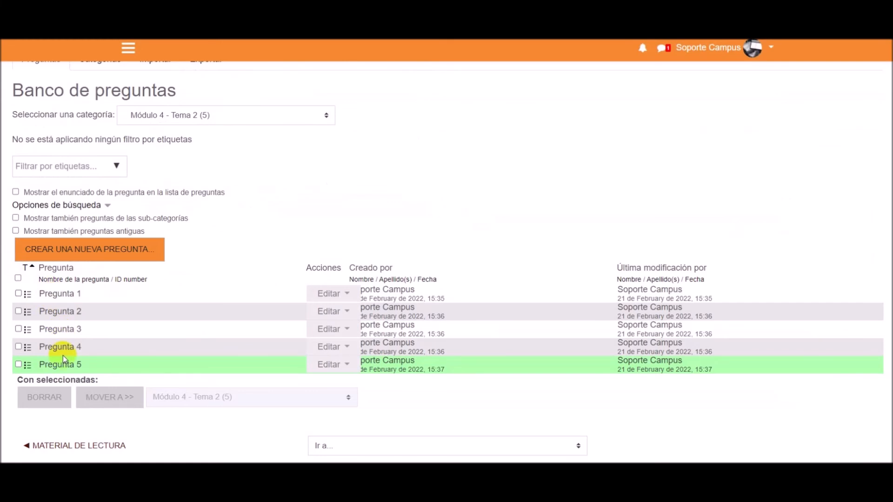
scroll(191, 193, "up", 1)
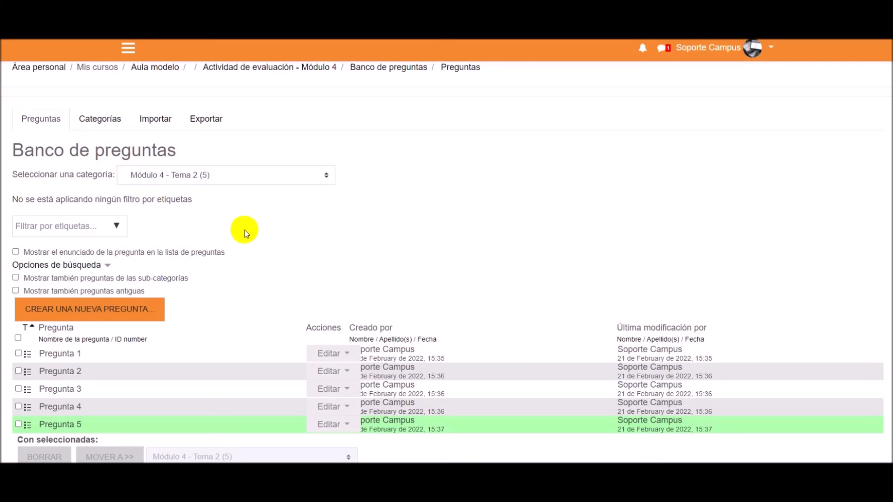
scroll(249, 225, "up", 2)
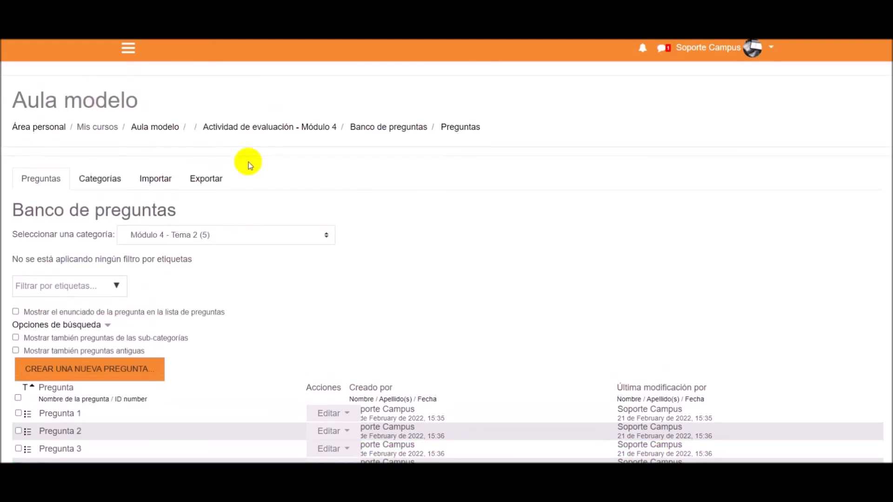
left_click(231, 128)
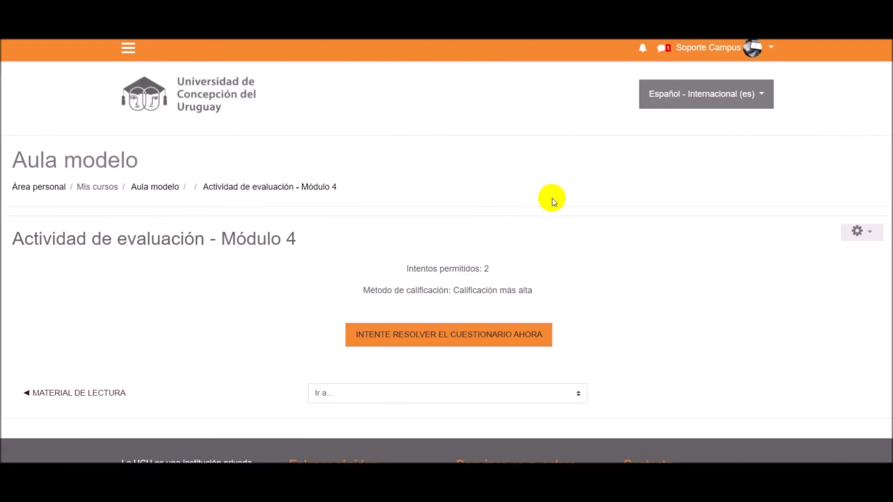
left_click(862, 178)
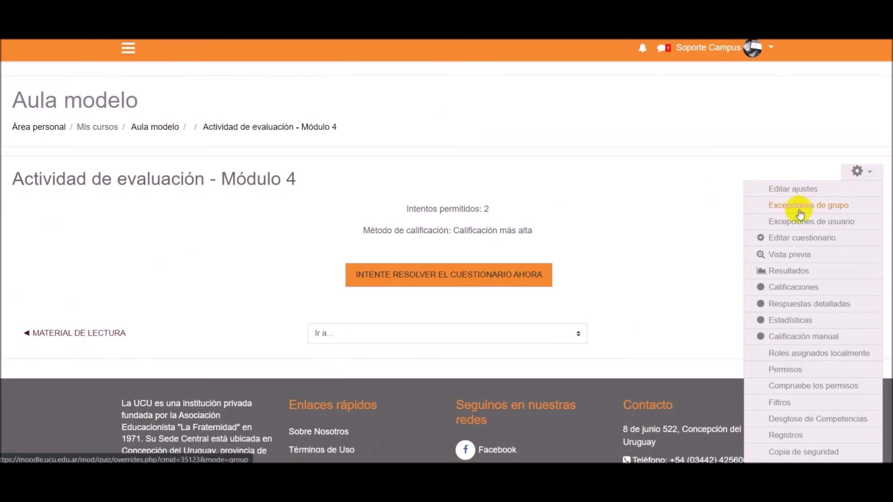
left_click(794, 239)
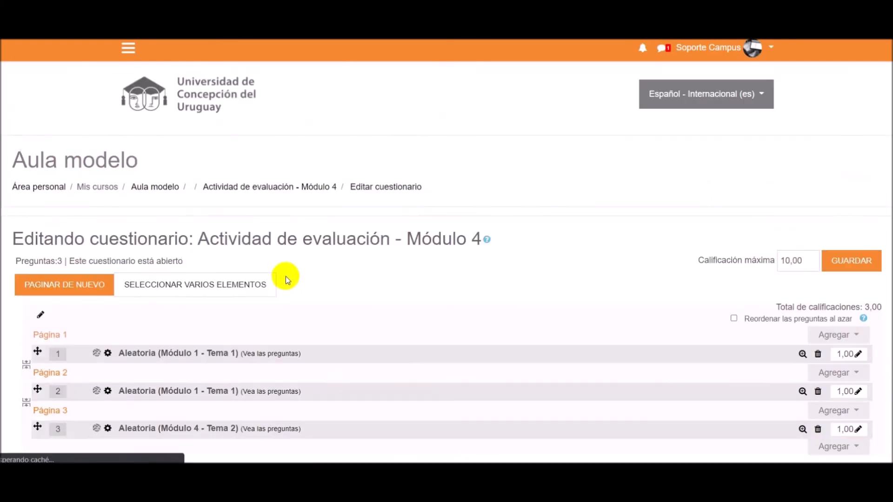
- Add a fourth random question at the end of the quiz from the existing category "Módulo 4 - Tema 2"
scroll(298, 316, "down", 3)
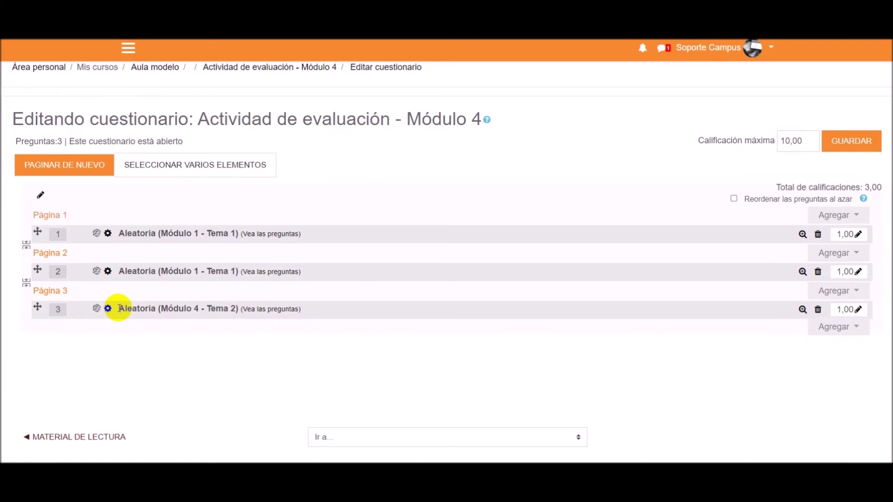
left_click_drag(208, 309, 236, 309)
left_click(837, 327)
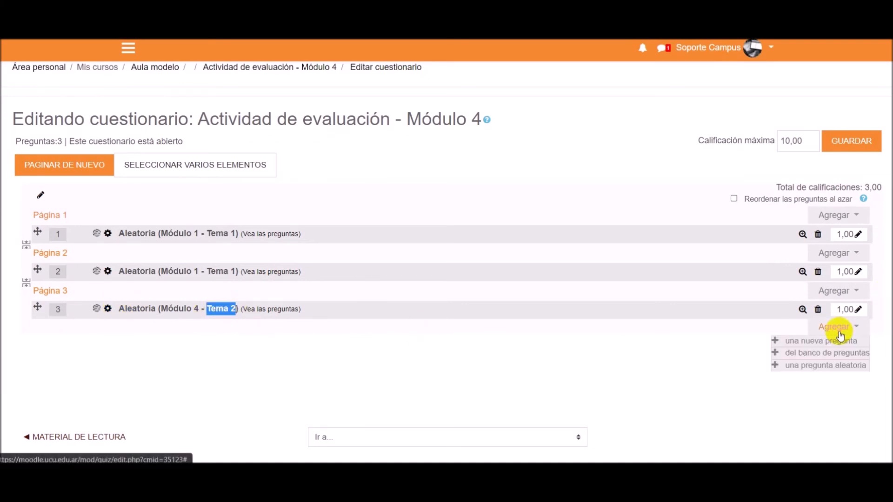
left_click(819, 366)
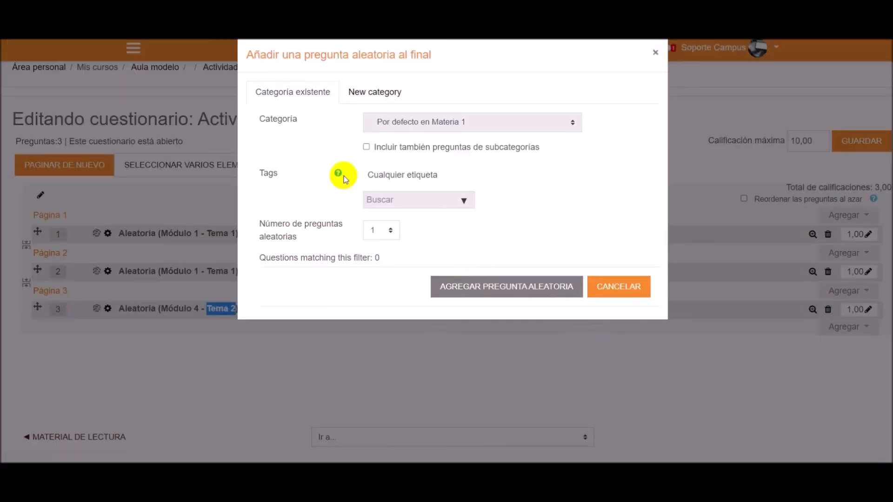
left_click_drag(259, 119, 299, 119)
left_click(421, 128)
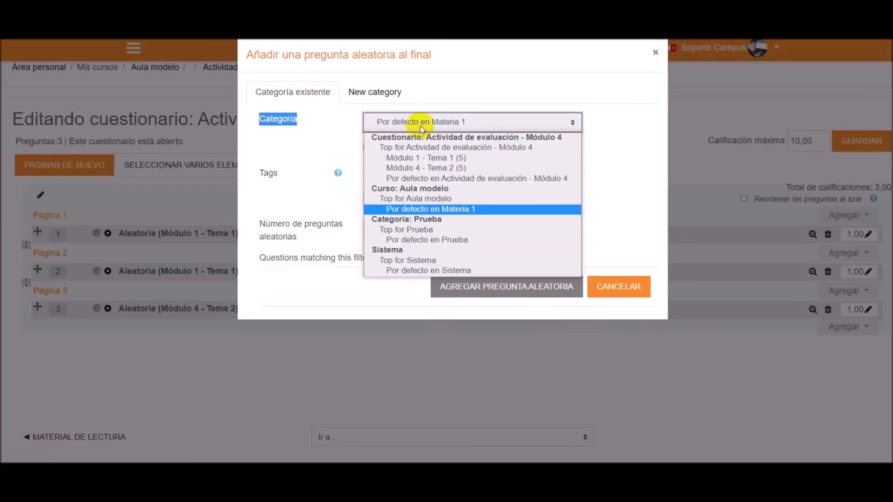
left_click(440, 169)
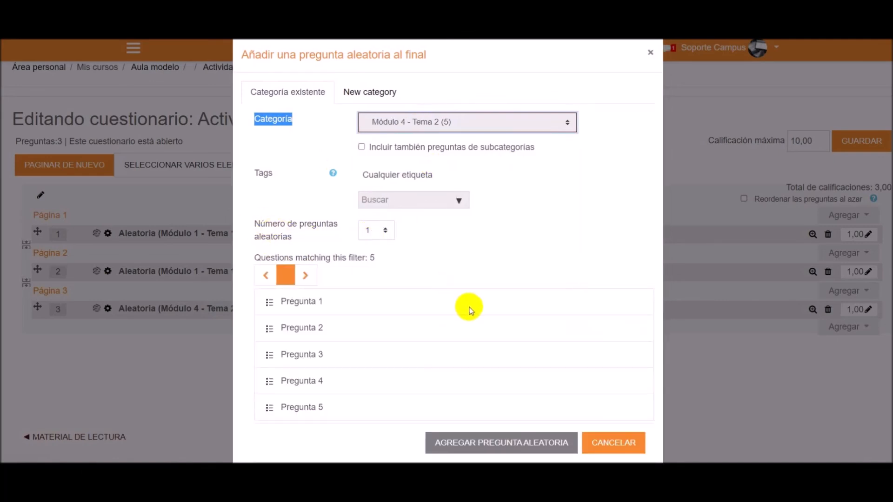
left_click(508, 446)
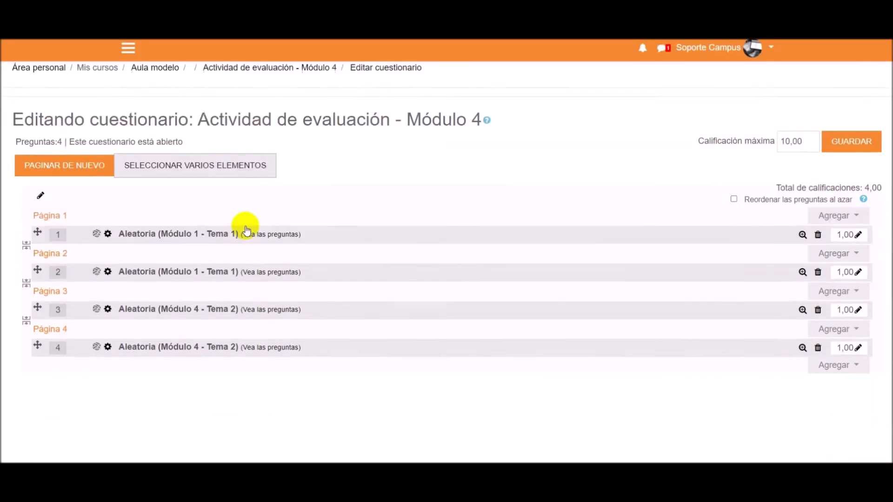
scroll(245, 229, "down", 2)
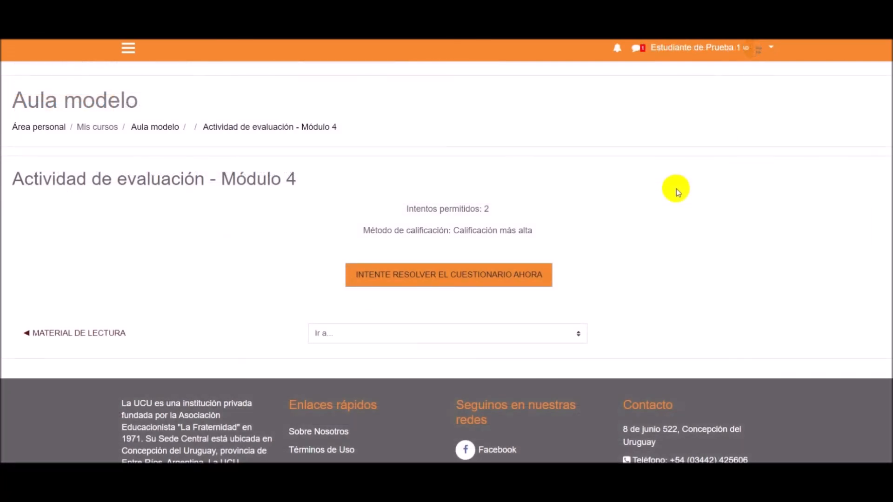
- Start an attempt at the Módulo 4 quiz as the test student and answer question 1 with "Los Andes"
left_click_drag(648, 50, 744, 44)
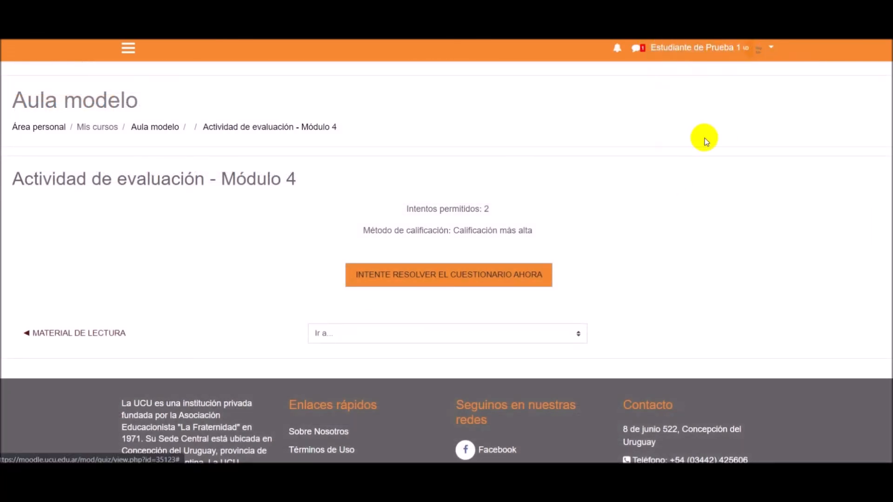
scroll(704, 140, "up", 2)
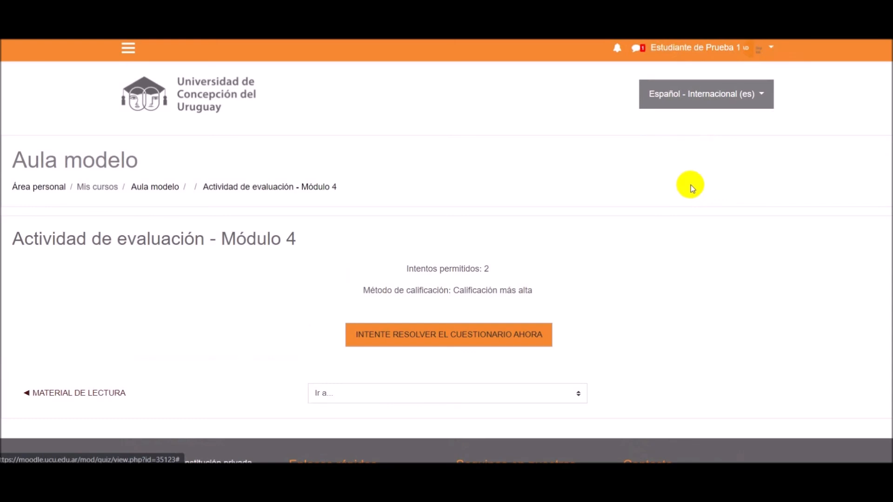
left_click(479, 340)
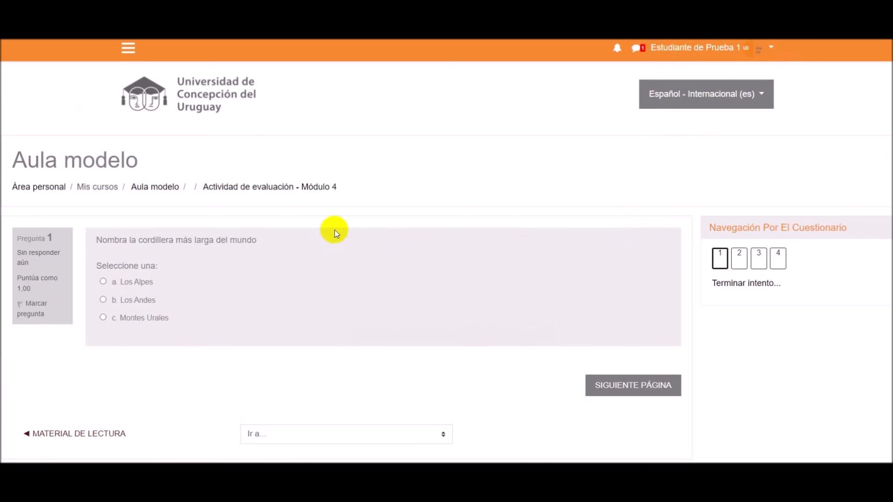
scroll(334, 230, "down", 1)
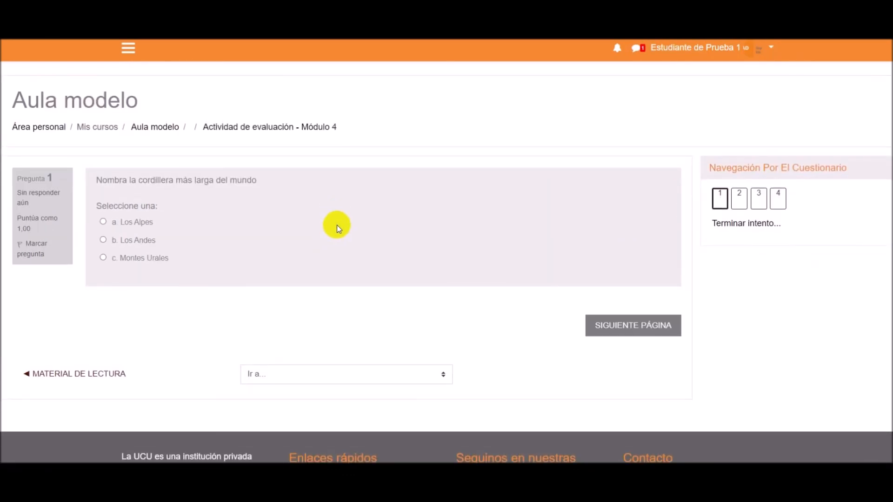
left_click(138, 242)
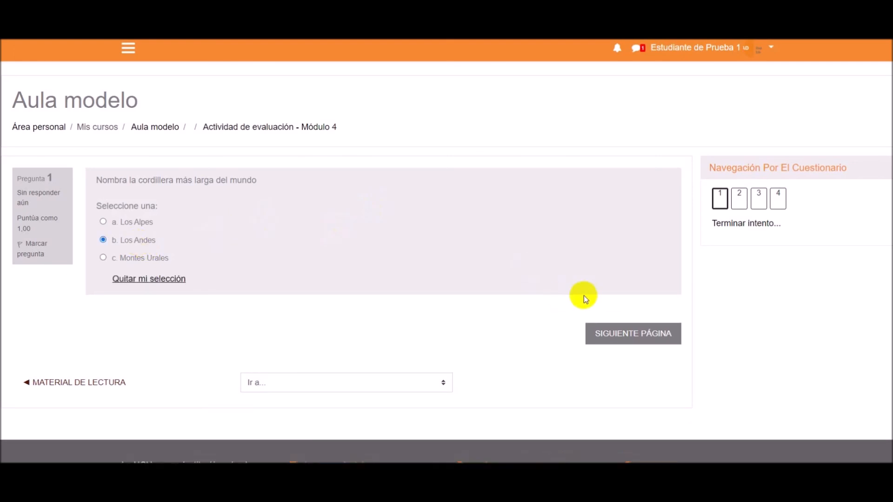
left_click(589, 331)
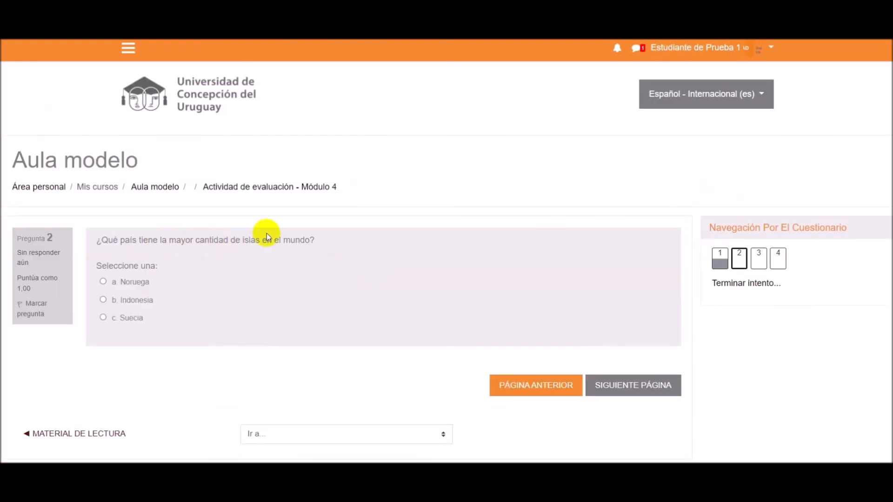
- Answer question 2 with "Suecia" and question 3 with option c, continuing to question 4
left_click(130, 320)
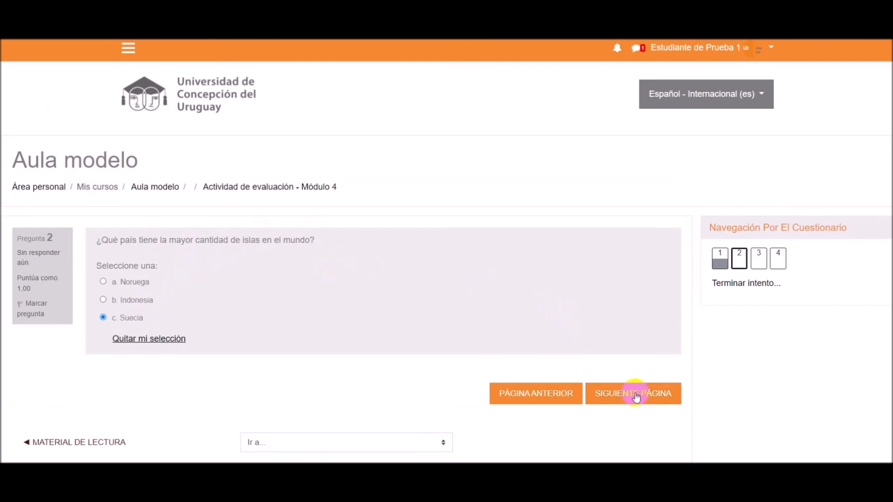
left_click(634, 392)
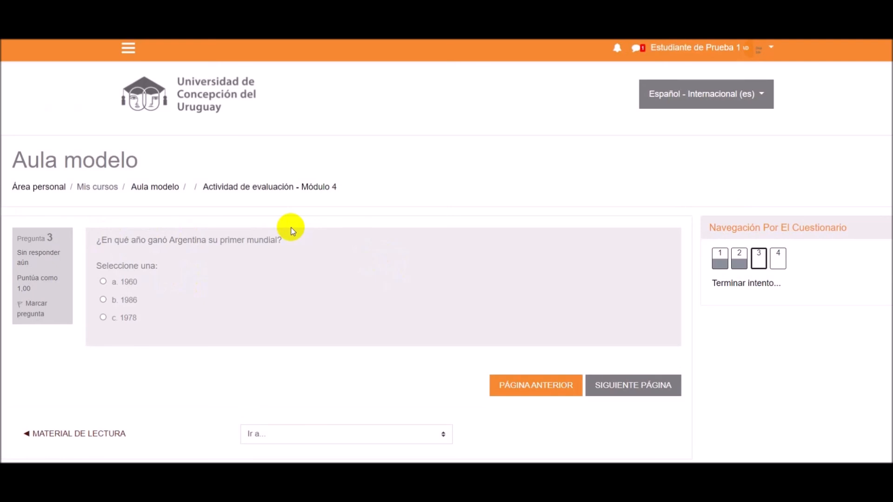
left_click(130, 320)
left_click(633, 392)
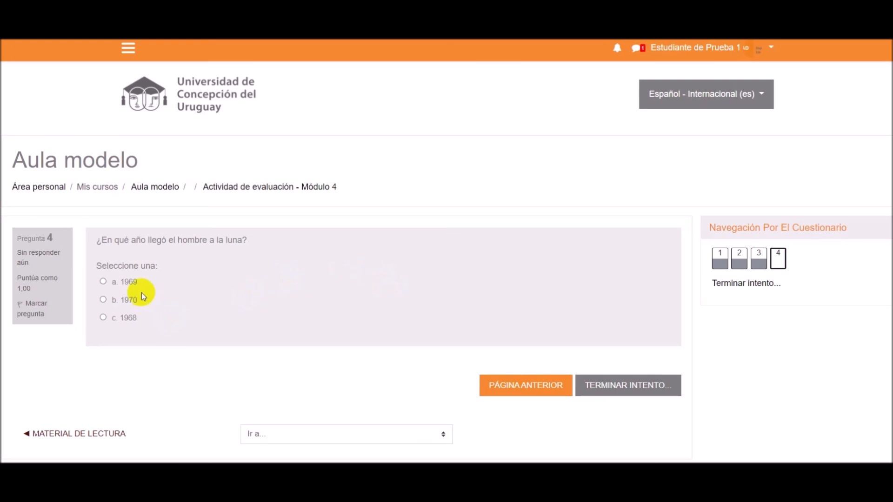
- Answer question 4 with "1969" and finish the attempt to reach its summary page
left_click(125, 282)
left_click(648, 393)
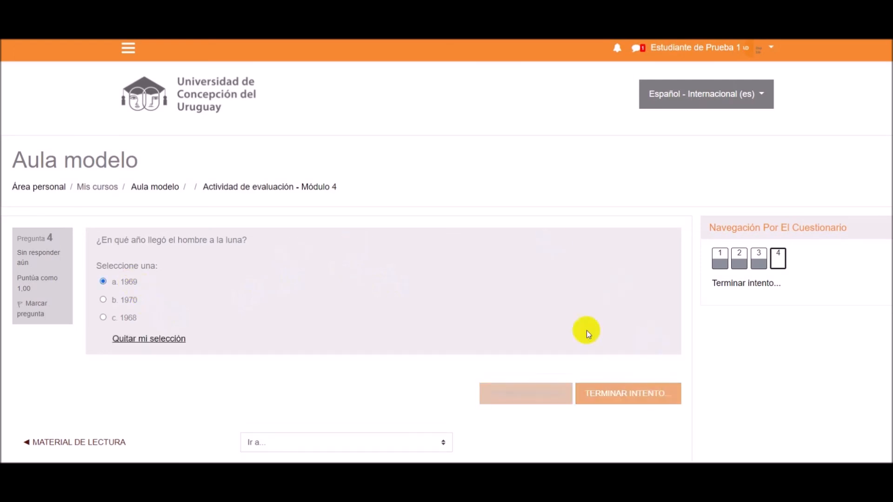
scroll(442, 242, "down", 3)
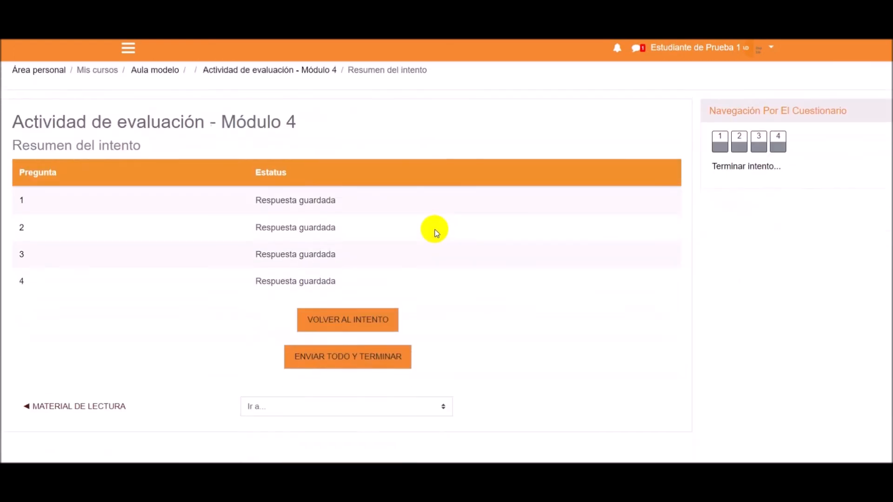